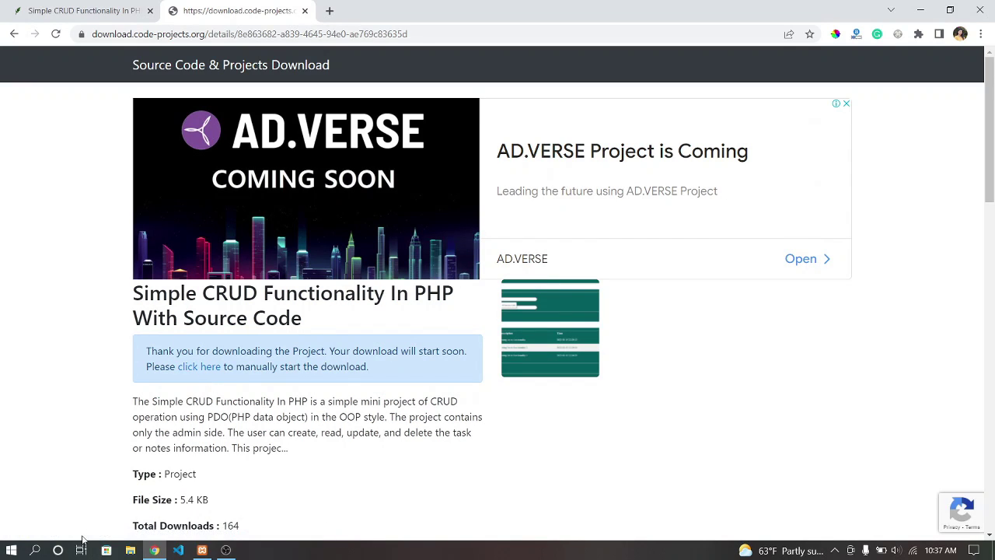
# Download the Simple CRUD Functionality project archive, show it in the Downloads folder and extract it there.
pyautogui.click(200, 374)
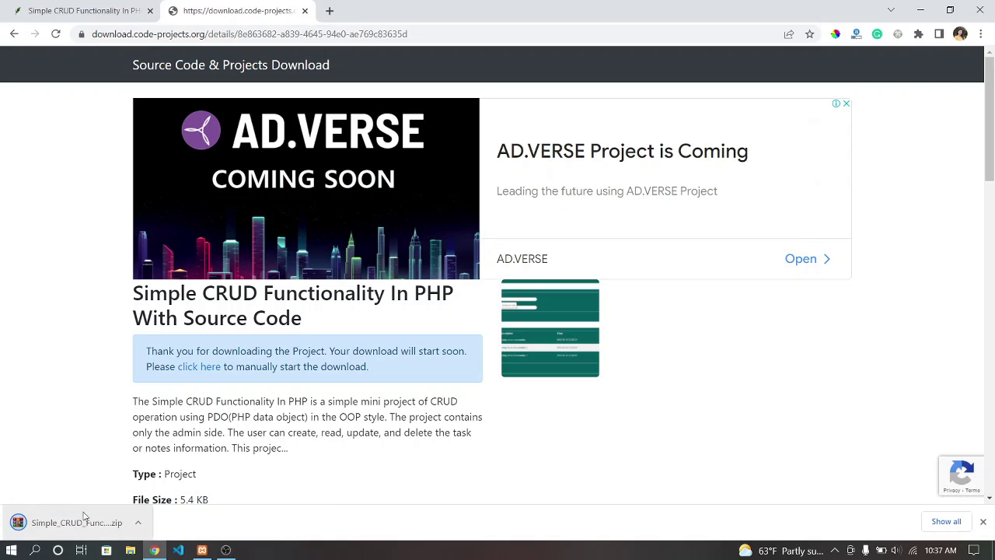
pyautogui.click(139, 522)
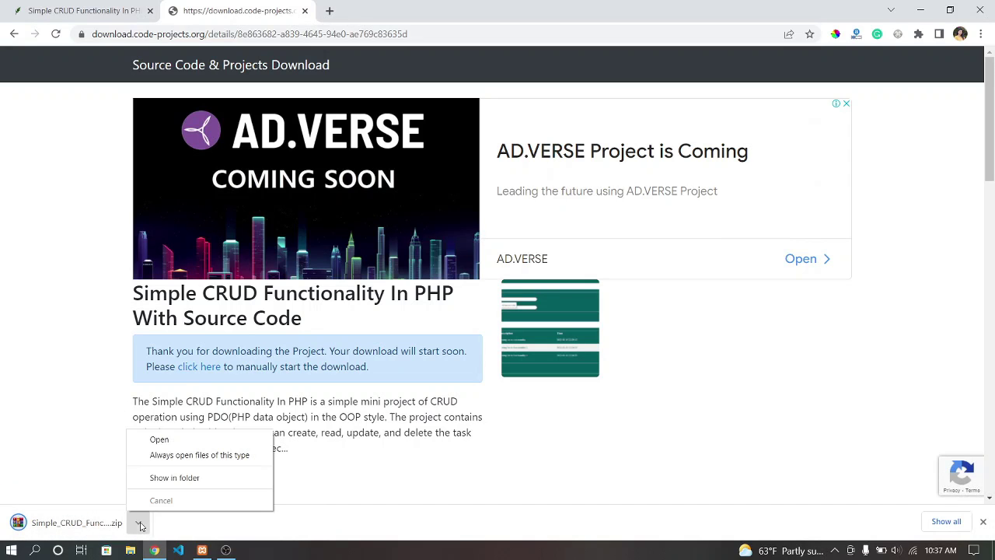
pyautogui.click(169, 482)
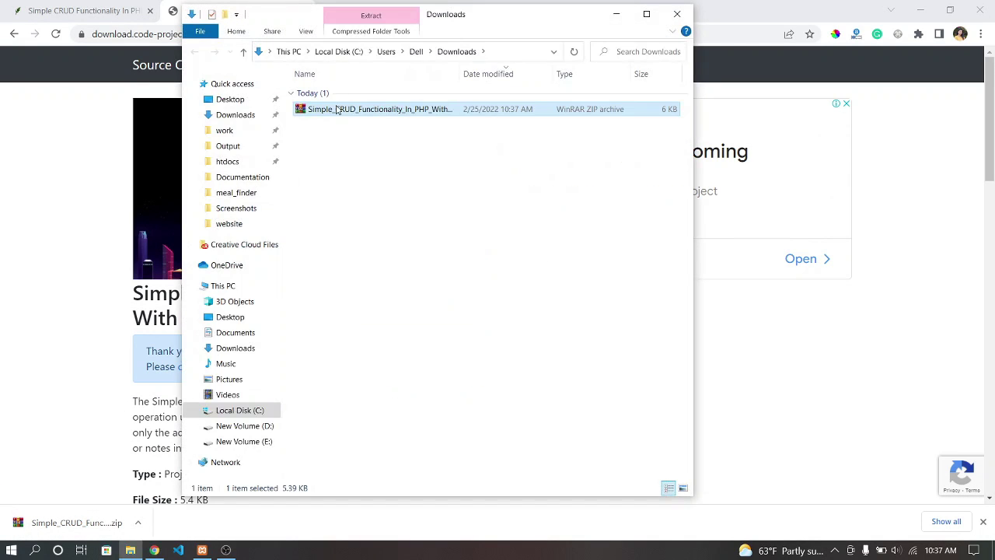
pyautogui.rightClick(336, 107)
pyautogui.click(378, 203)
# Copy the extracted CRUD-Operation folder into C:\xampp\htdocs.
pyautogui.rightClick(351, 127)
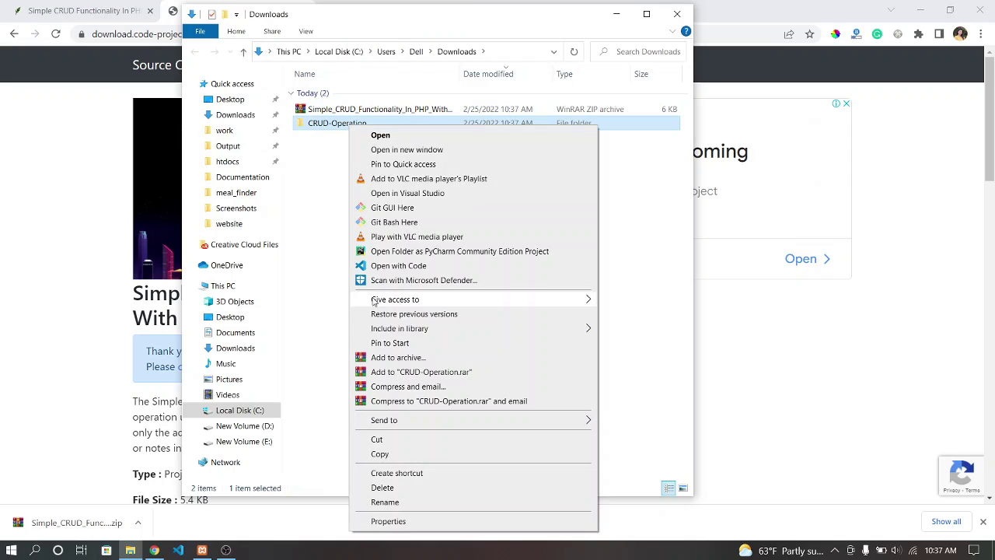
pyautogui.click(380, 453)
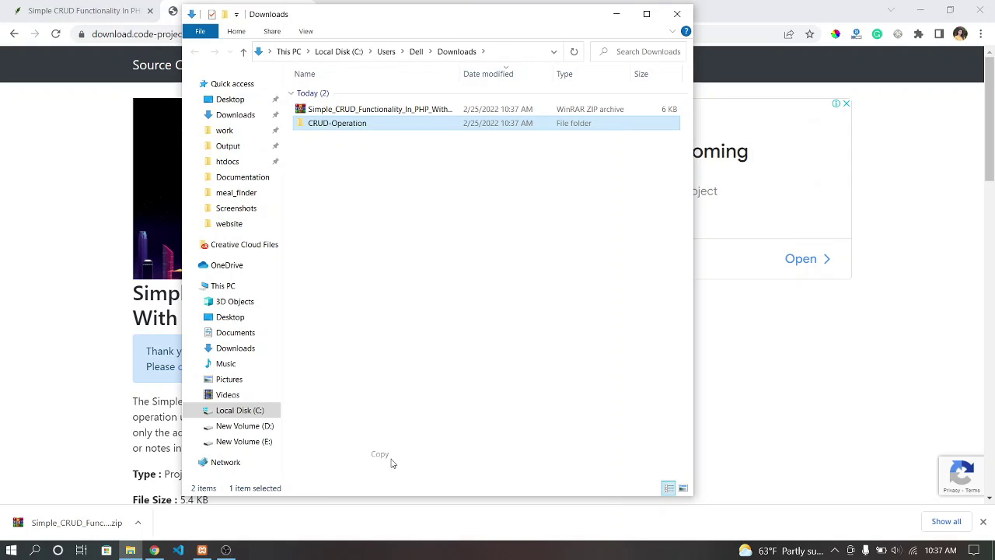
pyautogui.click(226, 162)
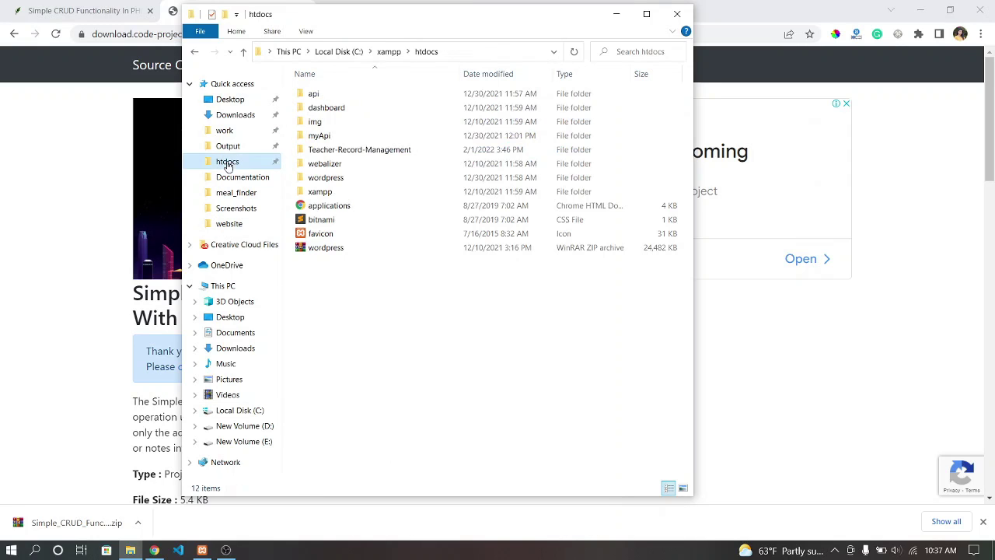
pyautogui.click(430, 52)
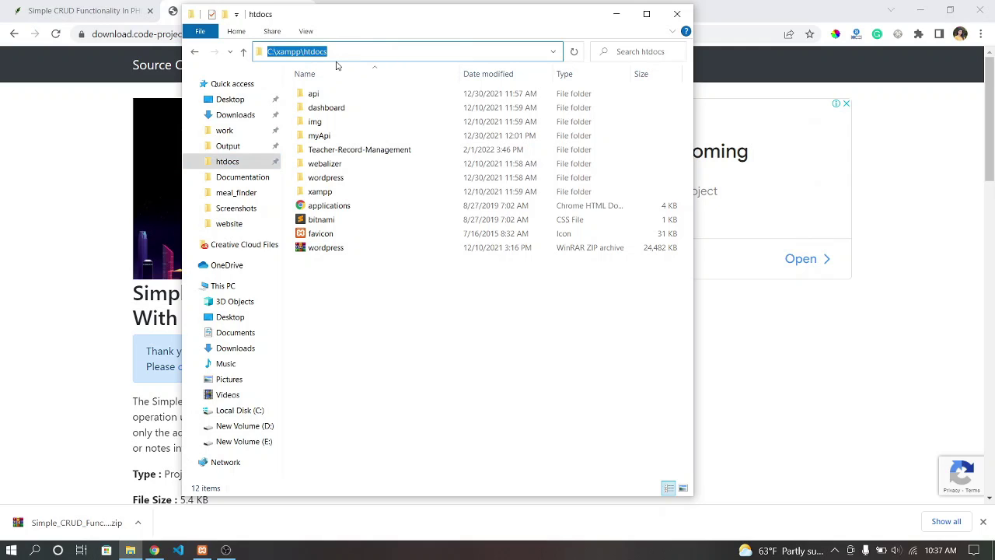
pyautogui.click(335, 355)
pyautogui.rightClick(343, 278)
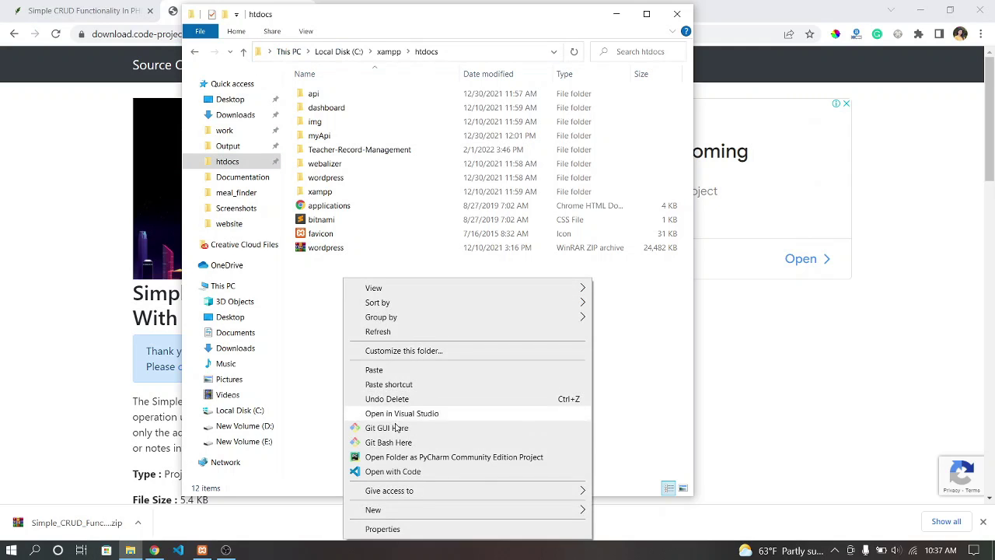
pyautogui.click(376, 370)
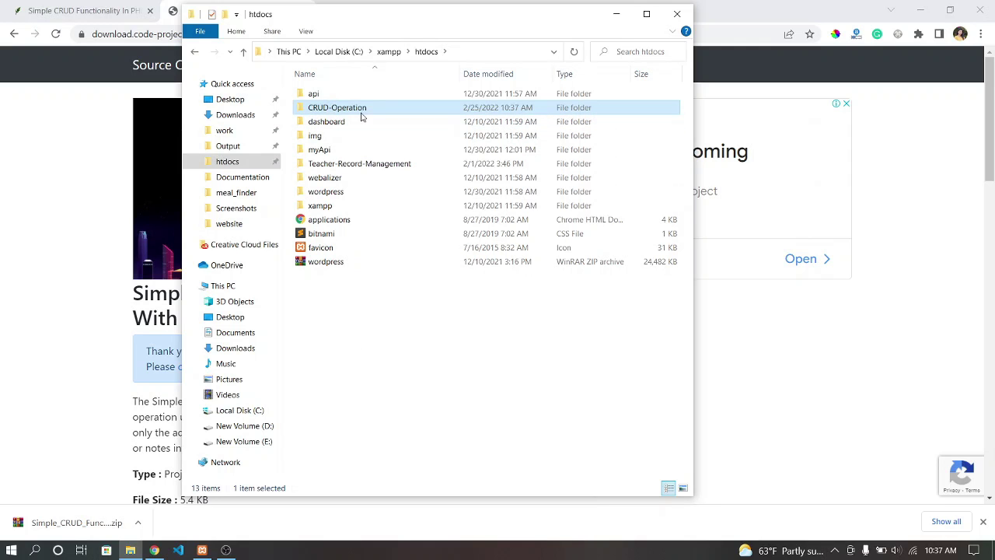
# Put the file window away, close the download page and review the third and fourth steps of the project's setup instructions.
pyautogui.click(615, 14)
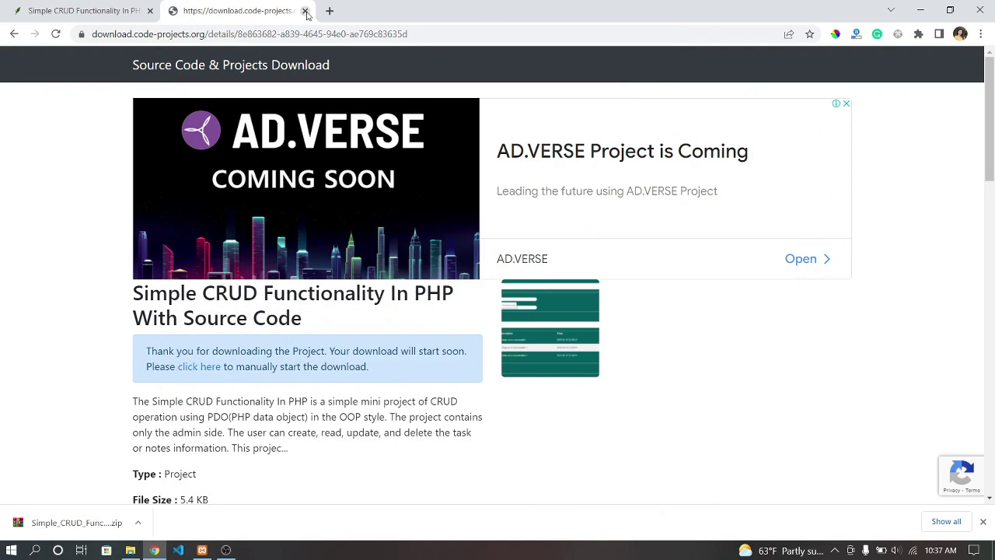
pyautogui.click(306, 11)
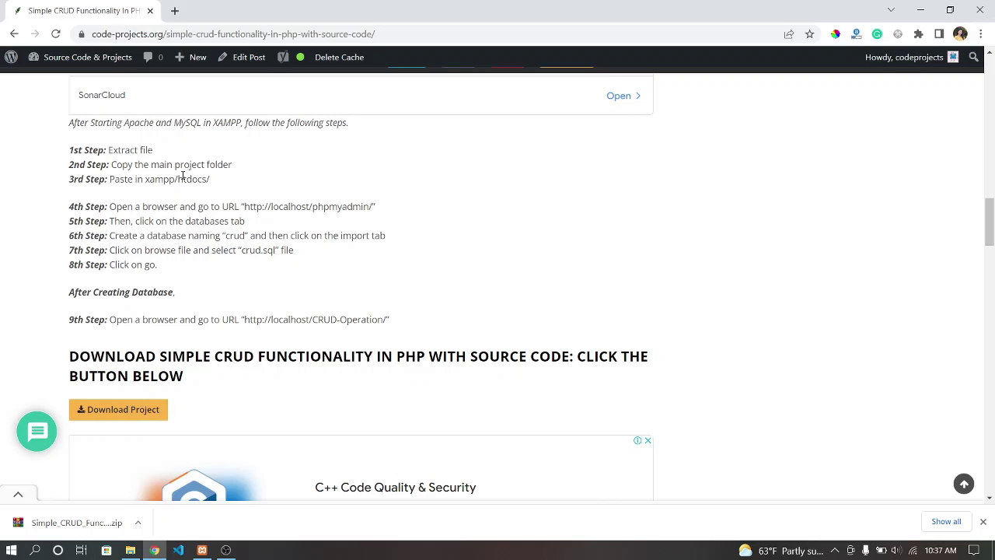
pyautogui.tripleClick(183, 175)
pyautogui.click(197, 203)
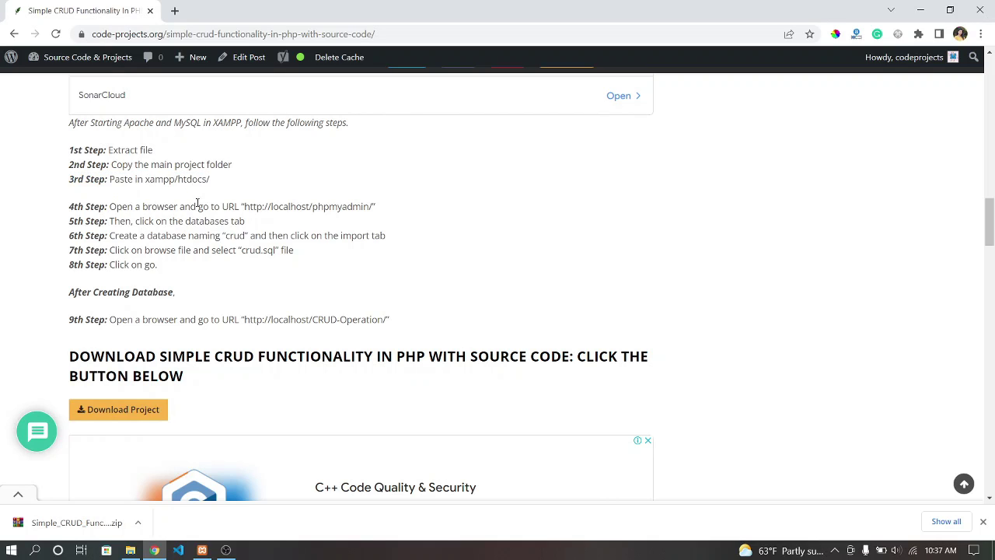
pyautogui.tripleClick(282, 208)
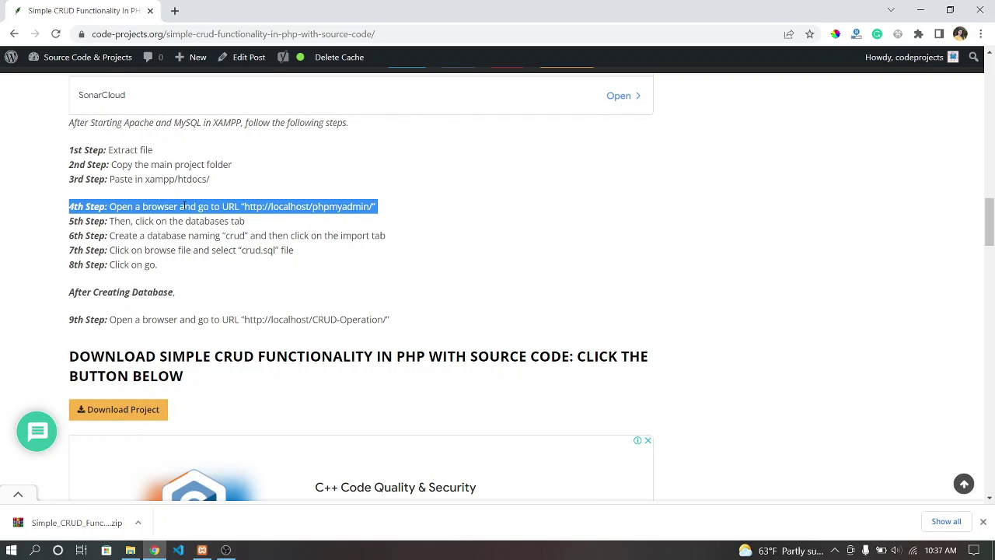
# Switch to the XAMPP Control Panel, start Apache and MySQL, and open the MySQL administration page.
pyautogui.click(202, 549)
pyautogui.click(225, 72)
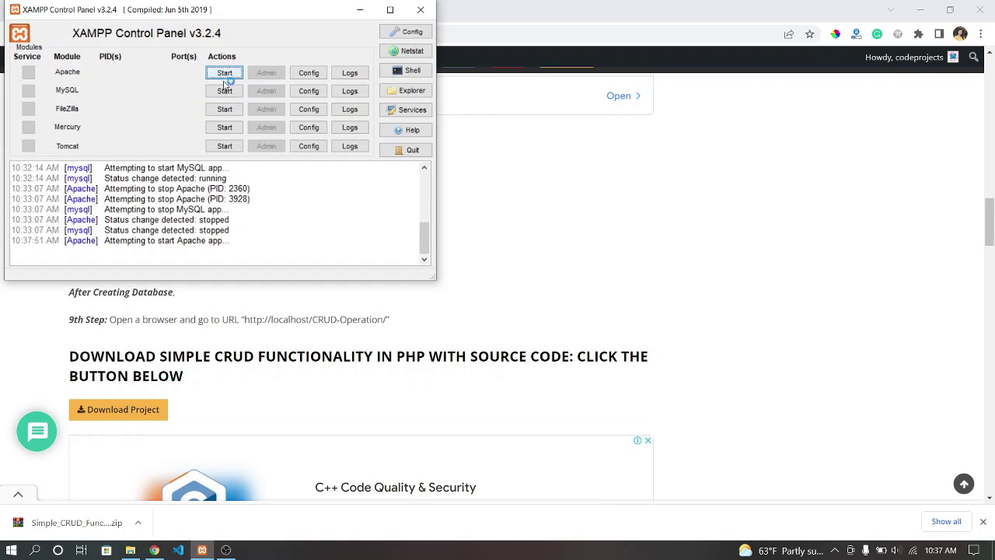
pyautogui.click(225, 92)
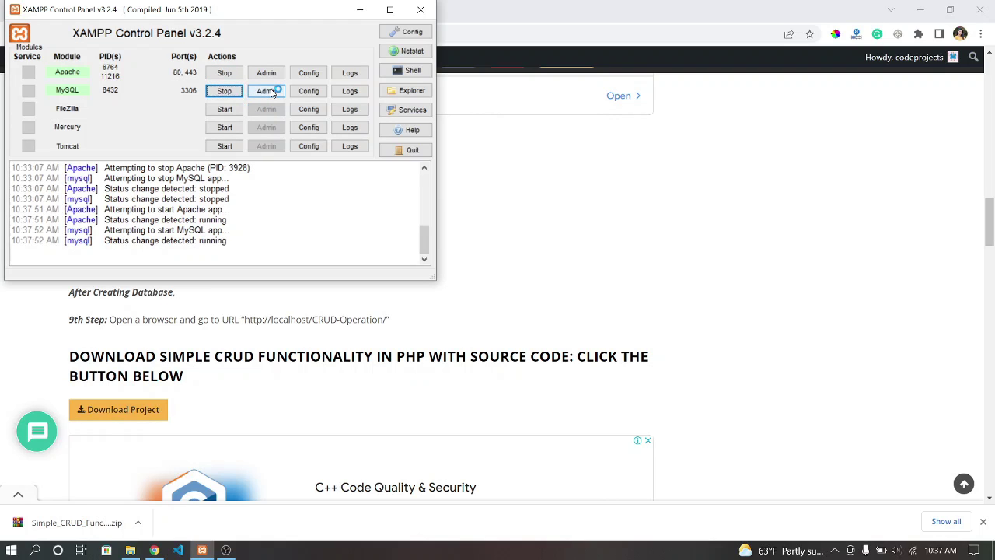
pyautogui.click(272, 92)
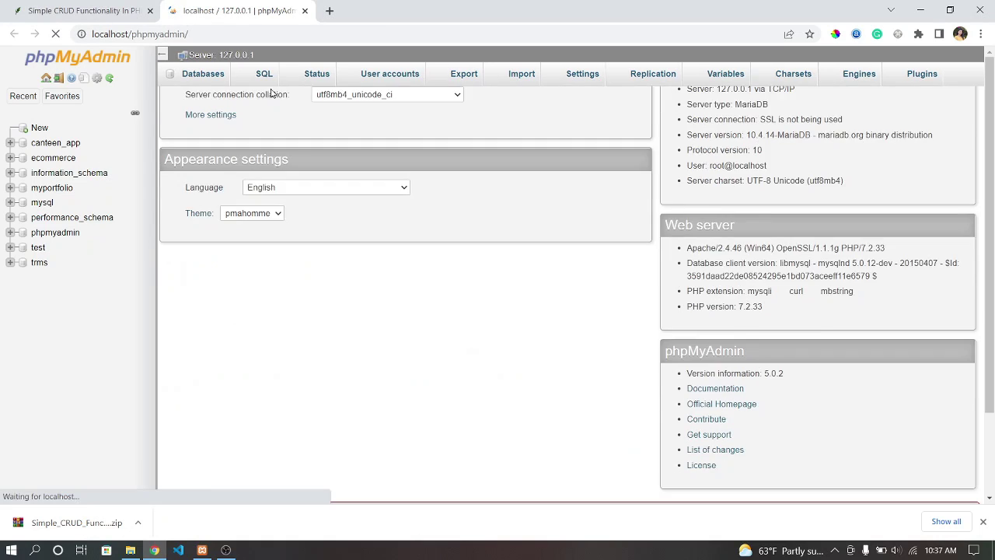
# Check the project's setup instructions for the name required for the database.
pyautogui.click(86, 11)
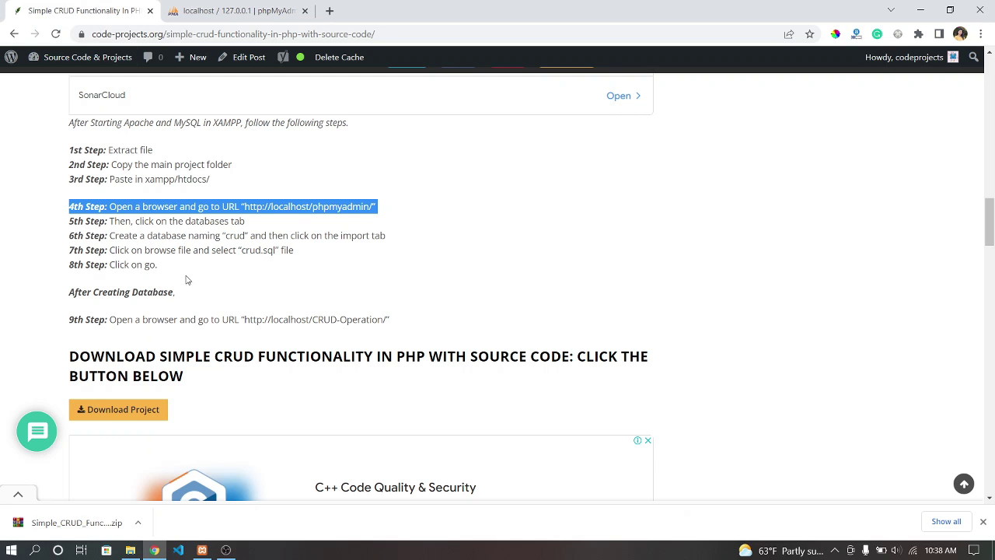
pyautogui.click(181, 226)
pyautogui.moveTo(155, 235); pyautogui.dragTo(245, 235)
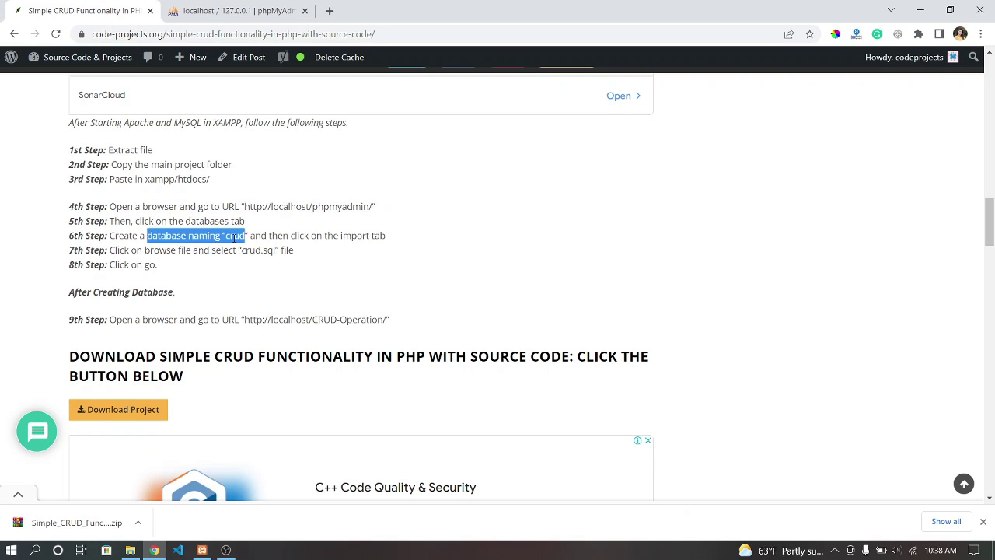
pyautogui.click(246, 234)
# Create a new database named crud in phpMyAdmin and dismiss the browser's download bar.
pyautogui.click(231, 11)
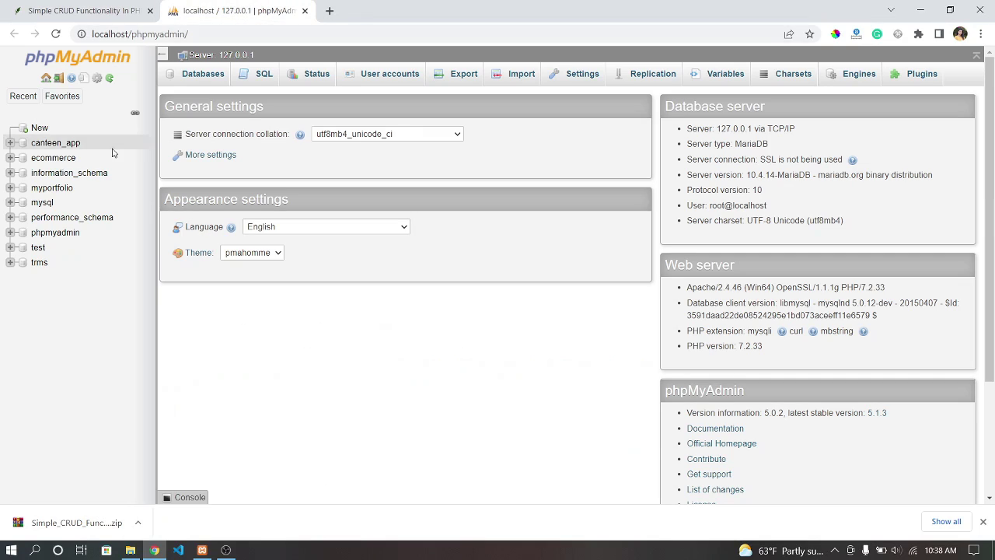
pyautogui.click(39, 127)
pyautogui.click(198, 159)
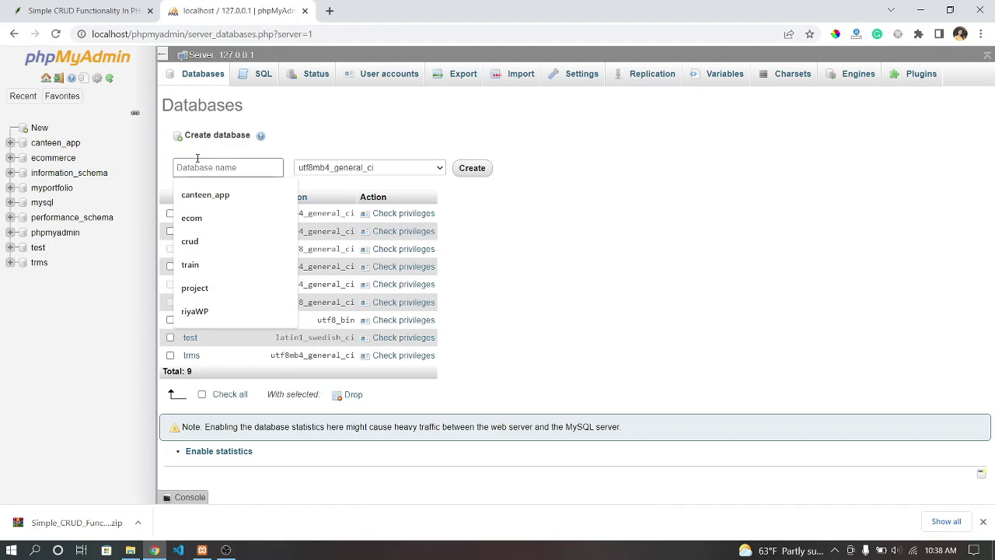
pyautogui.click(193, 244)
pyautogui.click(473, 176)
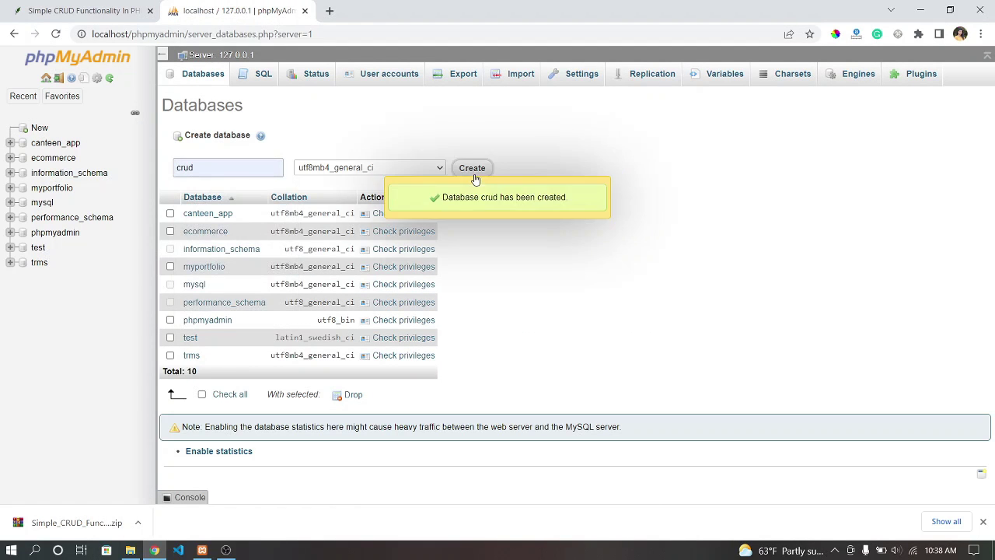
pyautogui.click(982, 521)
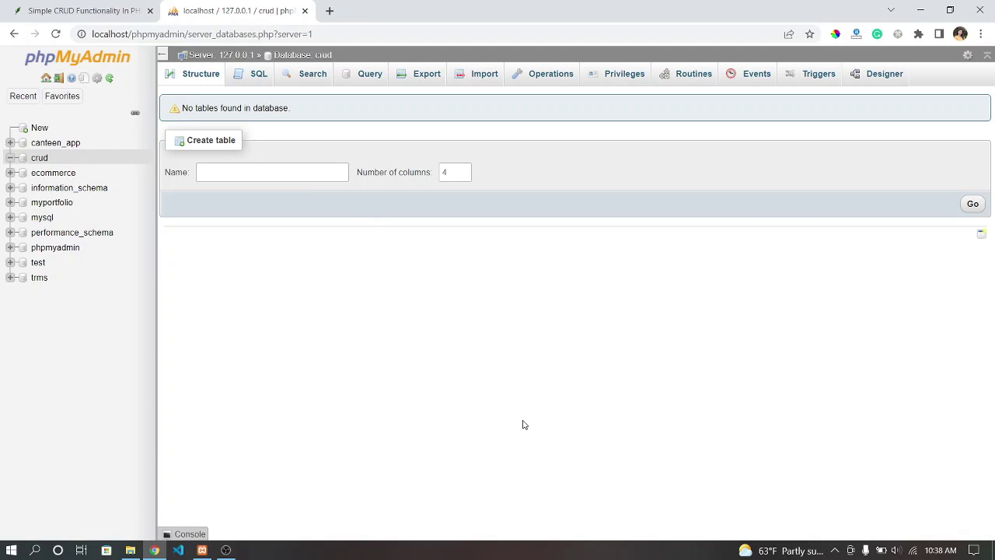
# Choose the crud SQL file from the CRUD-Operation folder in htdocs as the file to import into the crud database.
pyautogui.click(477, 75)
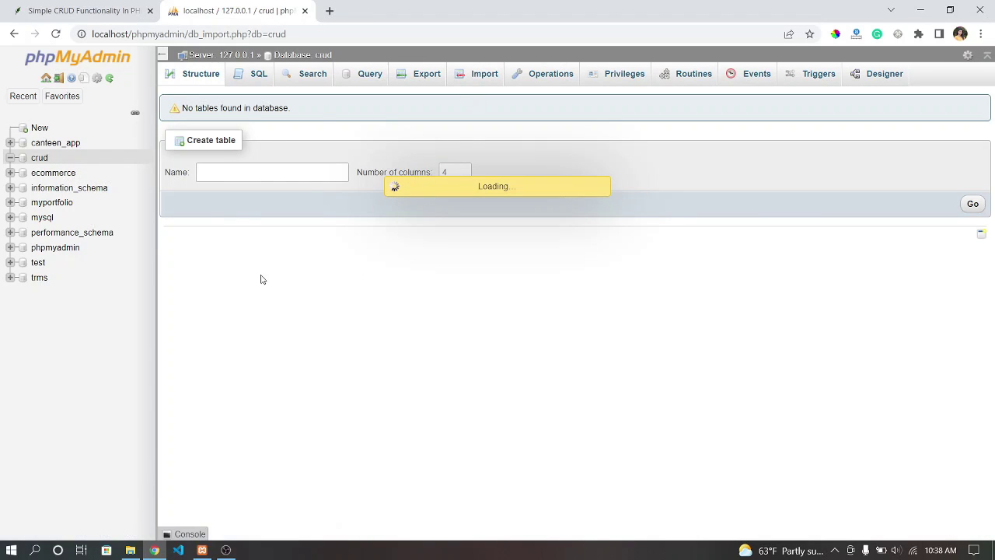
pyautogui.click(281, 224)
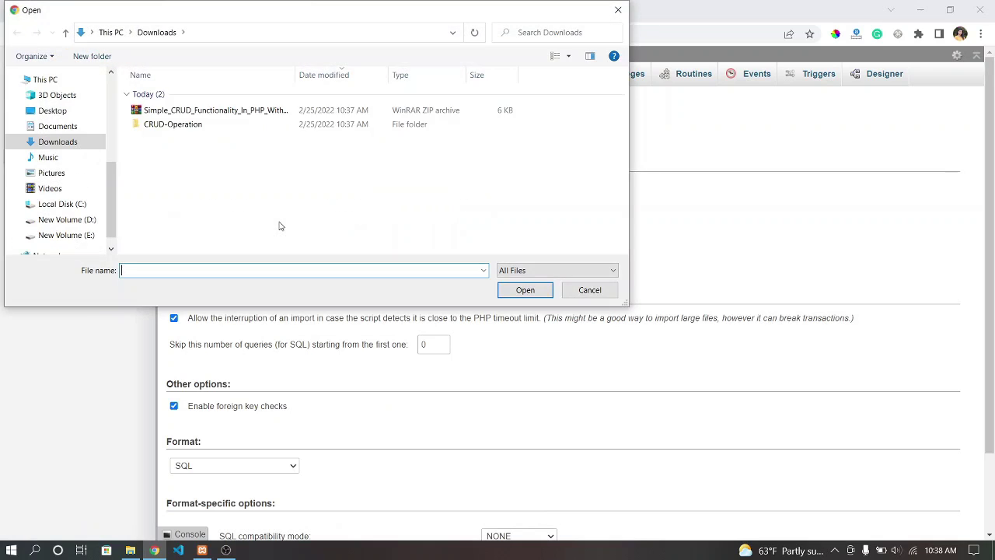
pyautogui.scroll(3, 42, 165)
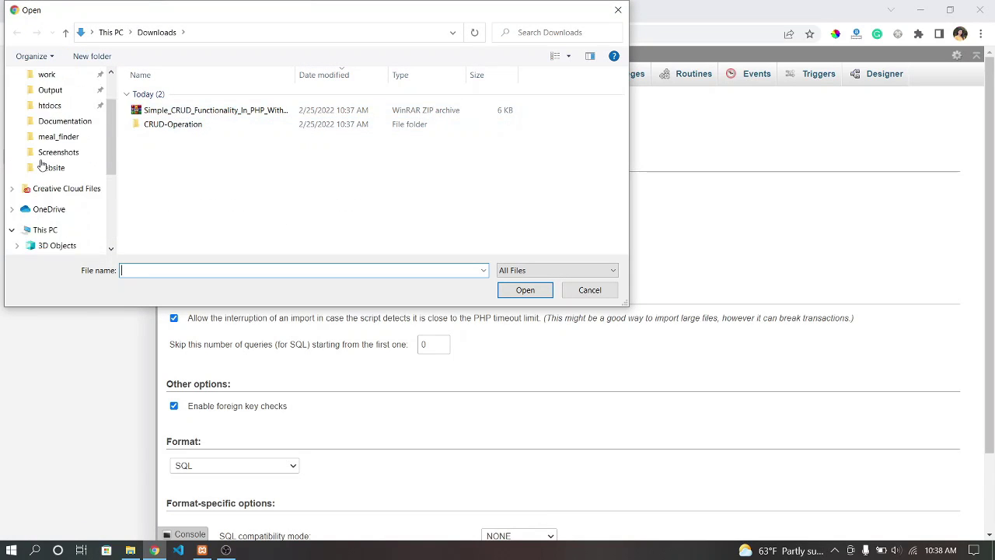
pyautogui.scroll(2, 41, 163)
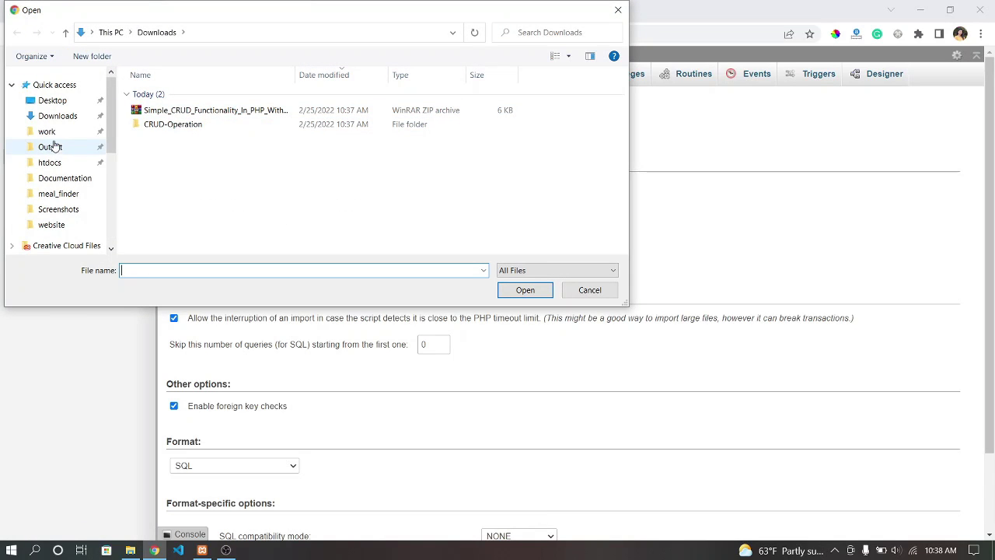
pyautogui.click(58, 161)
pyautogui.doubleClick(168, 108)
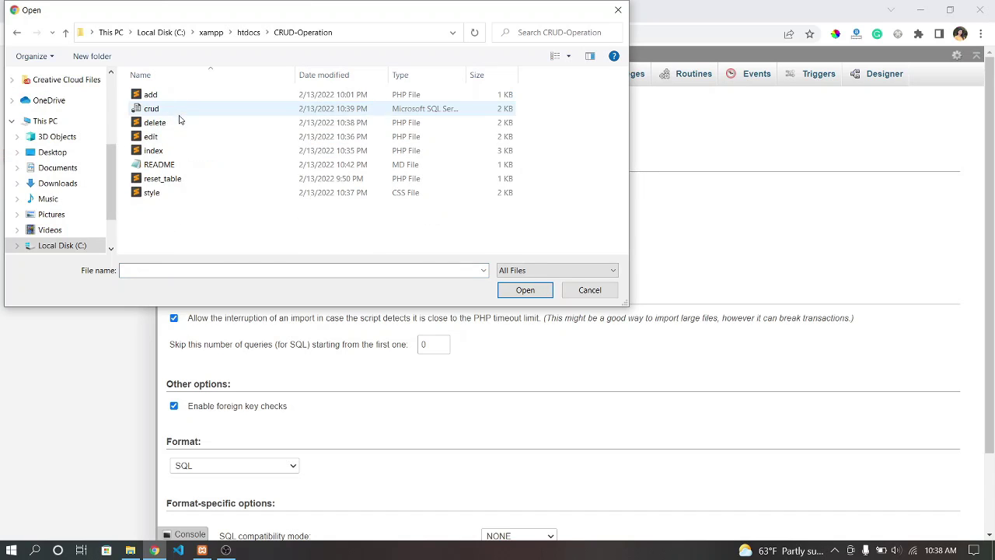
pyautogui.doubleClick(152, 109)
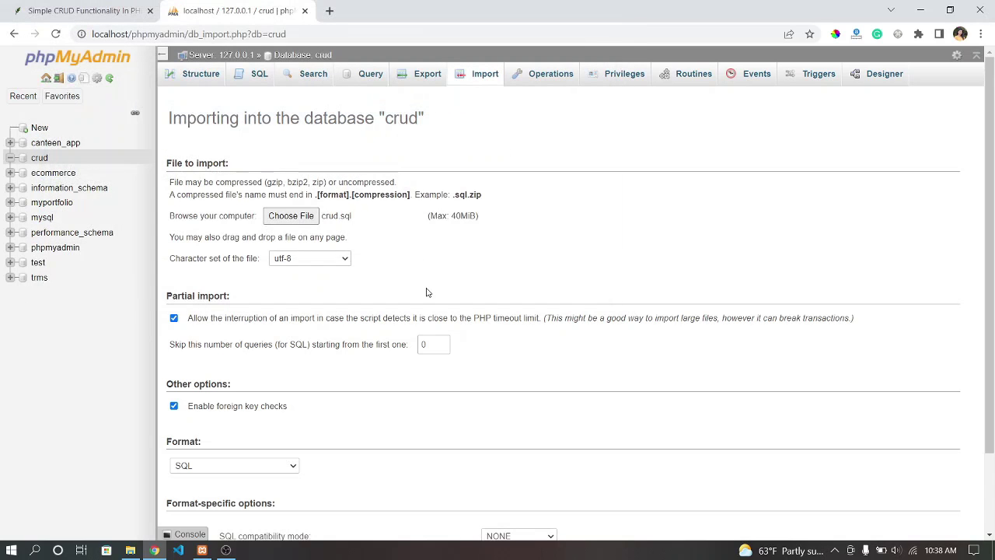
# Run the import of crud.sql with the default options and browse the notes table.
pyautogui.scroll(-2, 870, 404)
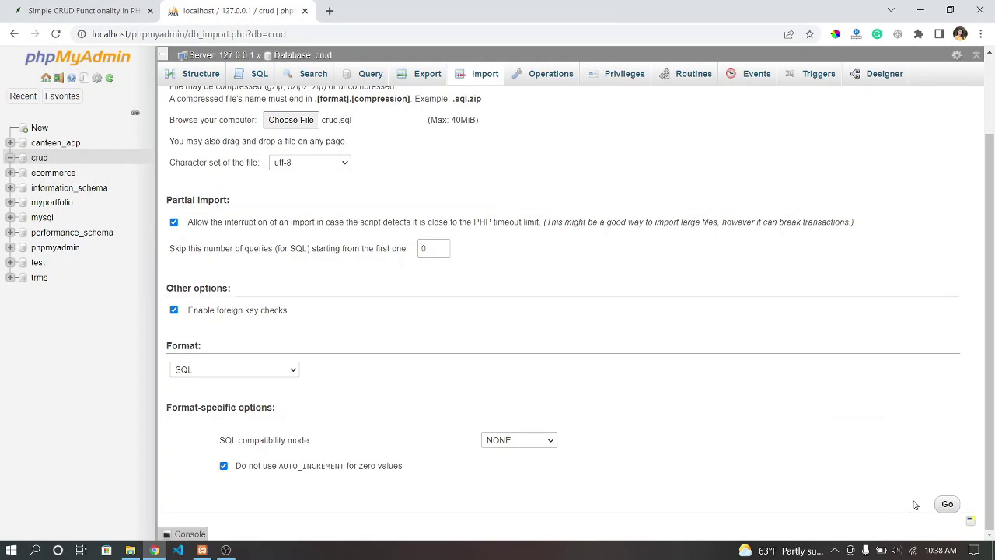
pyautogui.click(945, 503)
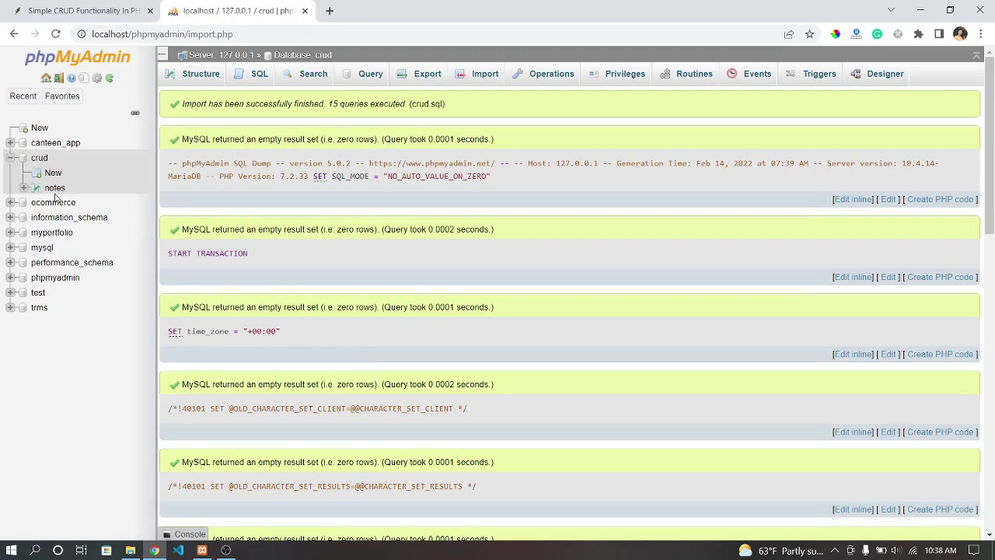
pyautogui.click(55, 189)
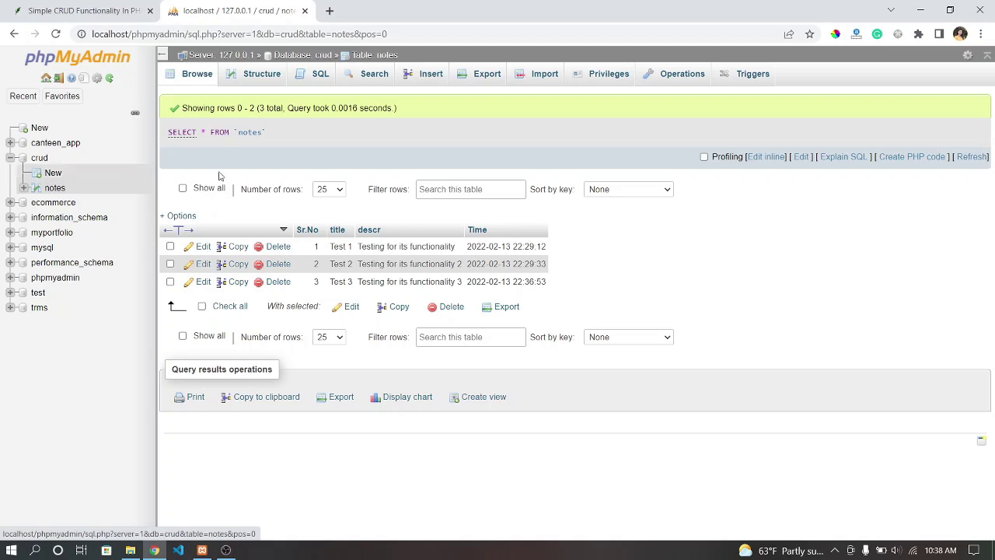
pyautogui.click(329, 11)
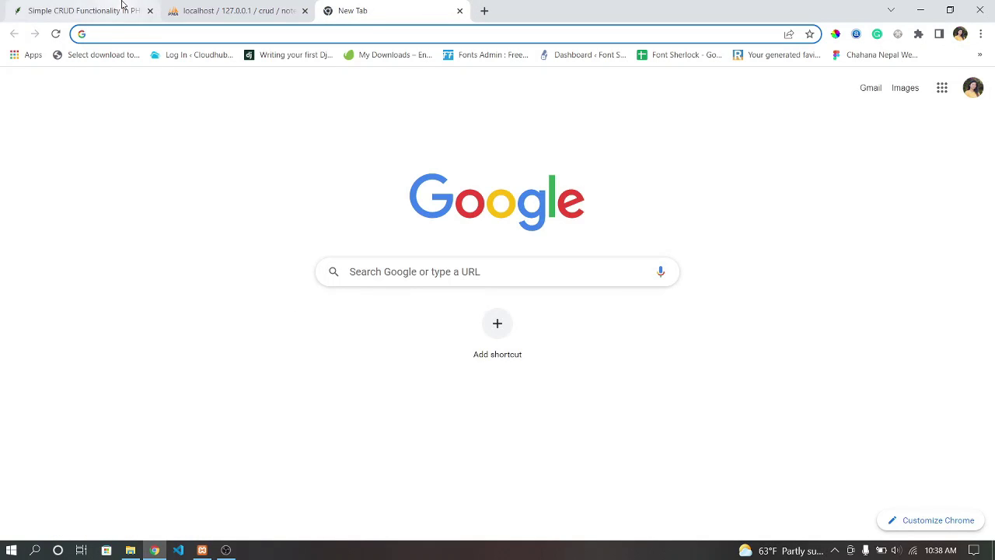
pyautogui.hotkey('ctrl', '1')
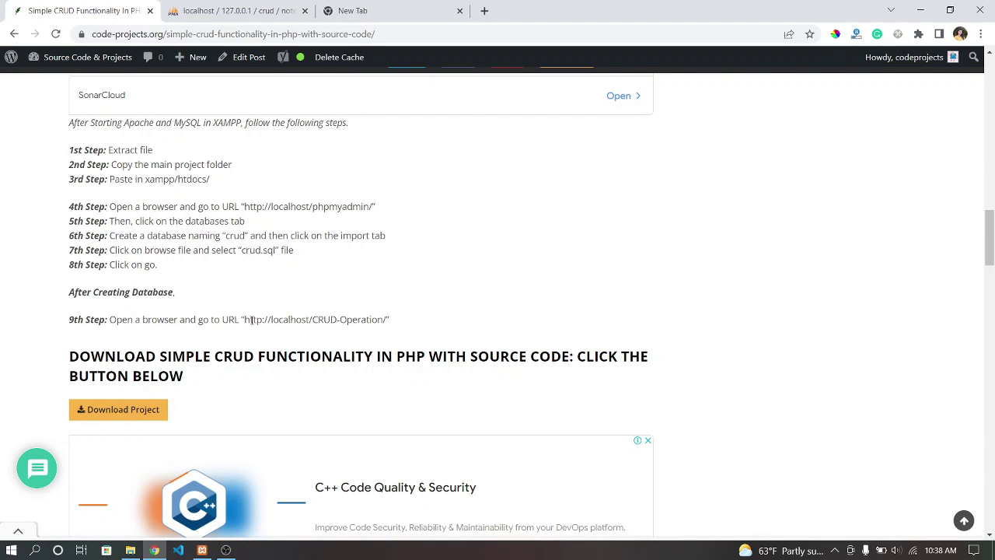
pyautogui.moveTo(245, 320); pyautogui.dragTo(382, 320)
pyautogui.rightClick(360, 321)
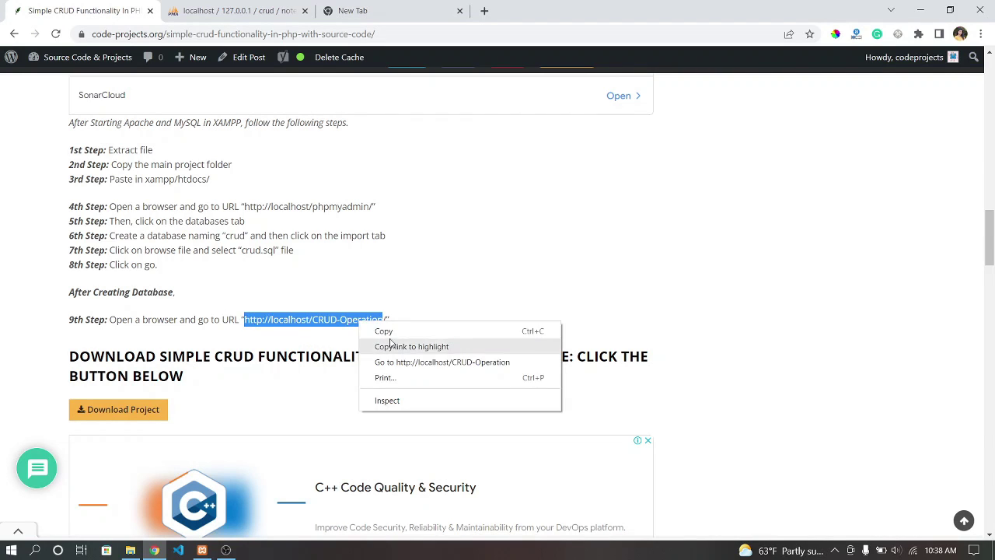
pyautogui.click(384, 331)
pyautogui.click(401, 9)
pyautogui.click(374, 35)
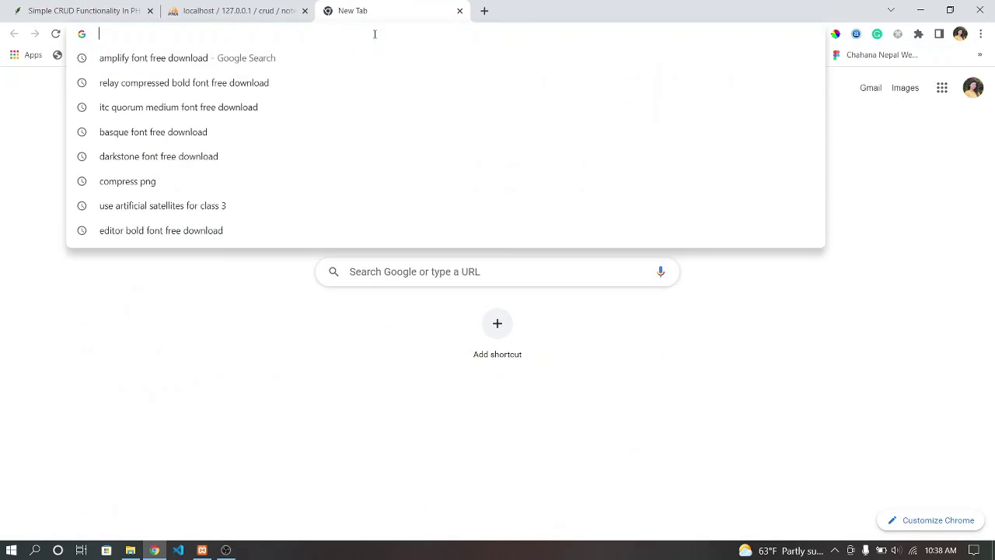
pyautogui.hotkey('ctrl', 'v')
pyautogui.press('Return')
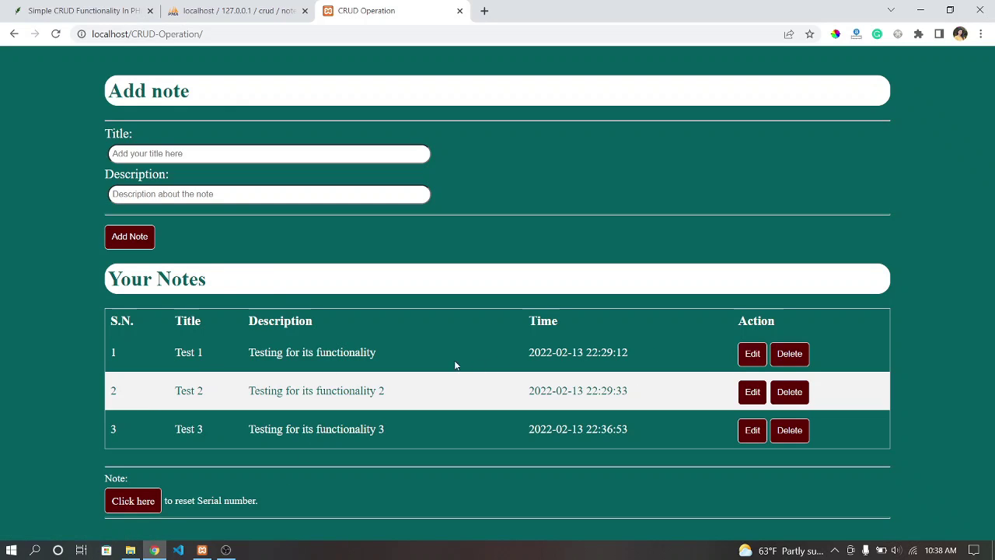
# View the note editing page and return to the notes list, and delete the note with serial number 3.
pyautogui.click(752, 354)
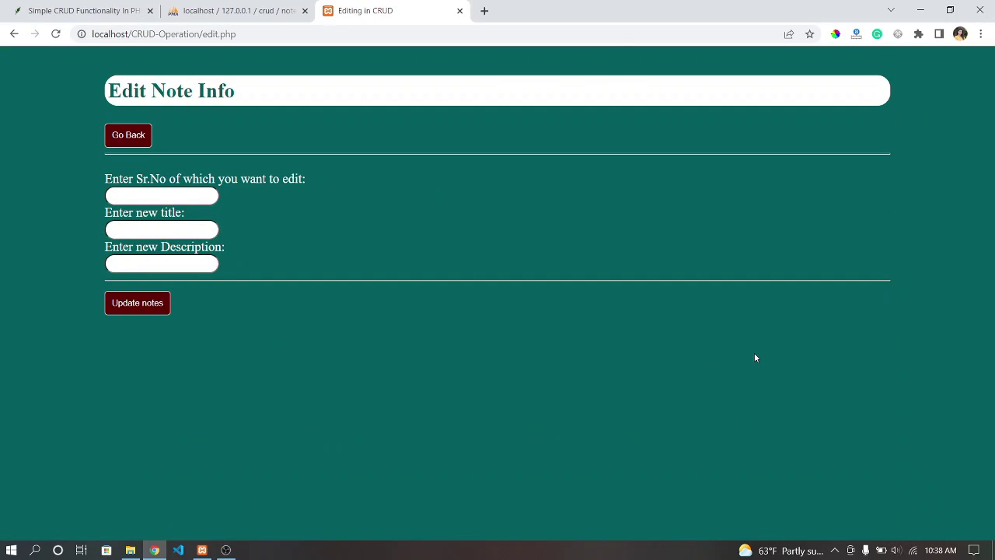
pyautogui.click(128, 136)
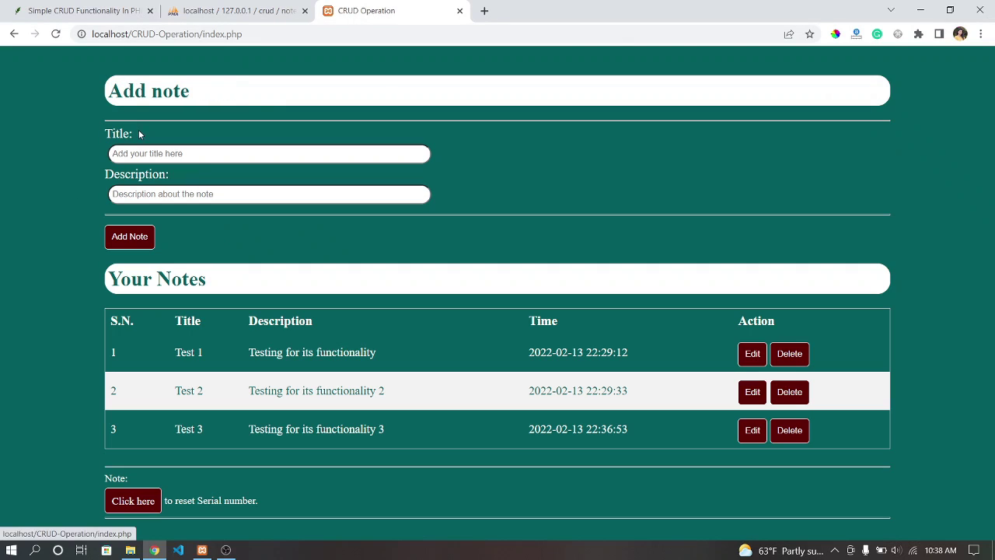
pyautogui.click(787, 430)
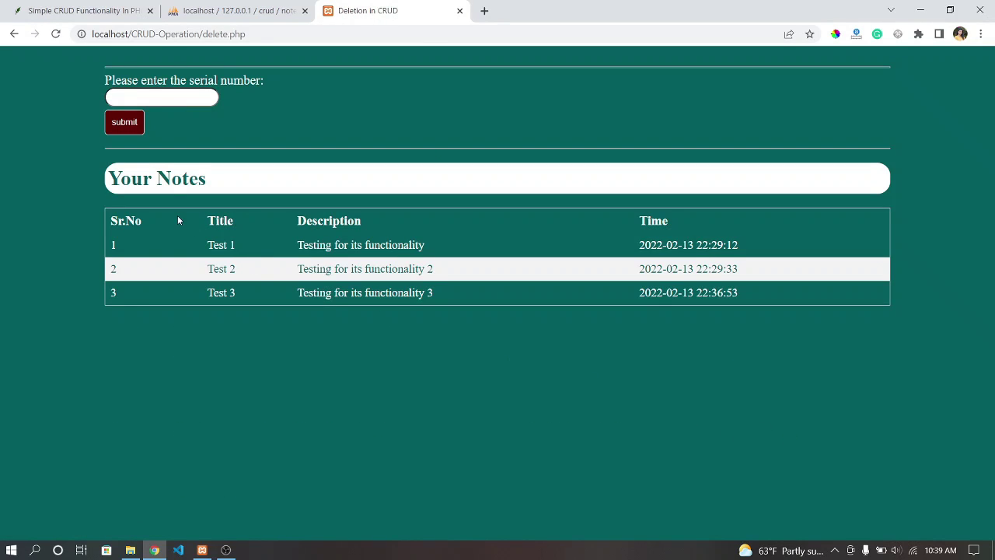
pyautogui.click(147, 97)
pyautogui.write('3')
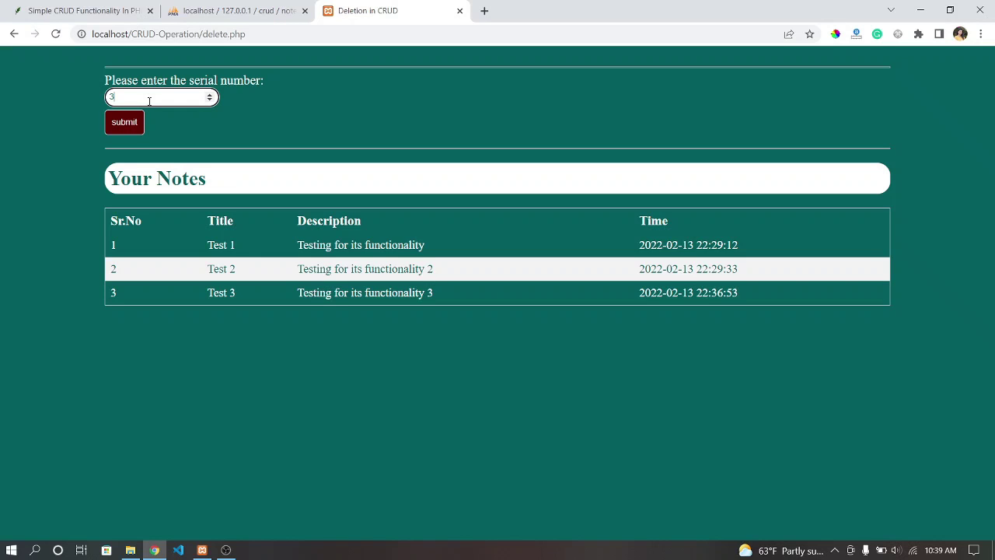
pyautogui.click(136, 120)
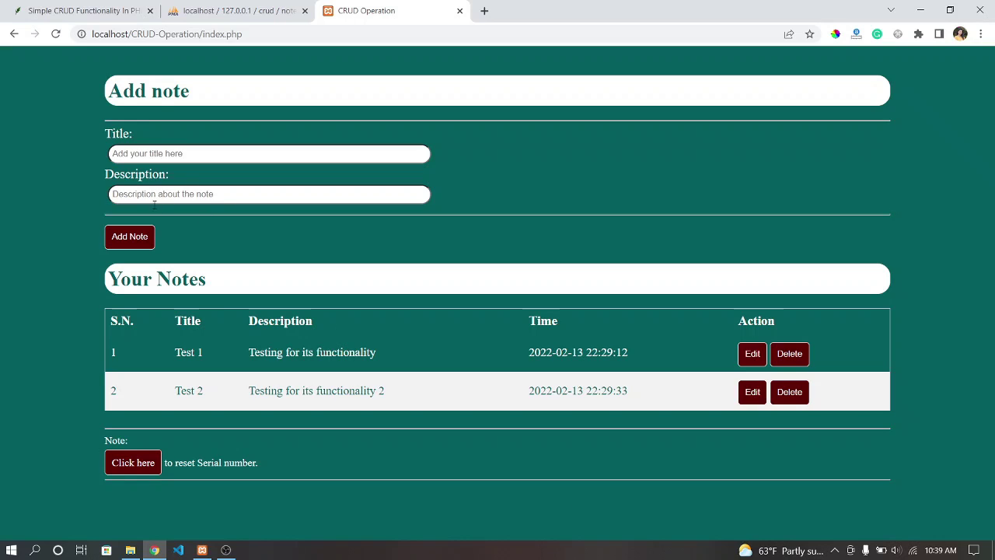
# Check the current rows of the crud database's notes table in phpMyAdmin and return to the CRUD Operation page.
pyautogui.click(200, 9)
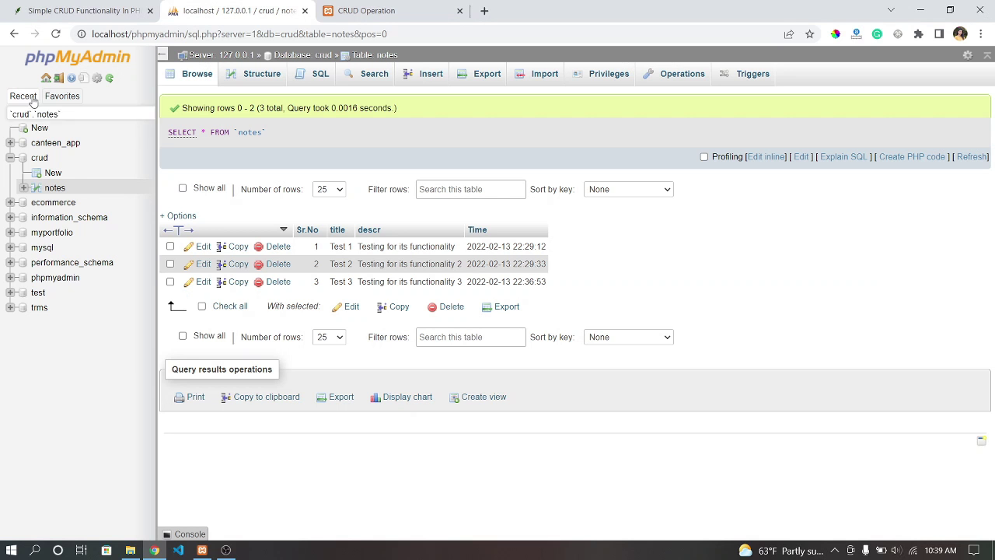
pyautogui.click(58, 189)
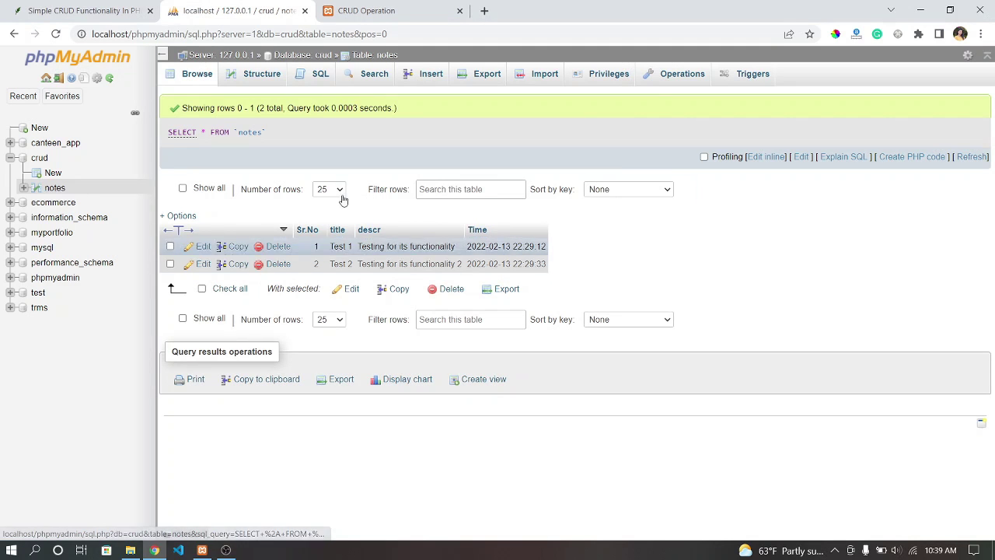
pyautogui.hotkey('ctrl', 'Tab')
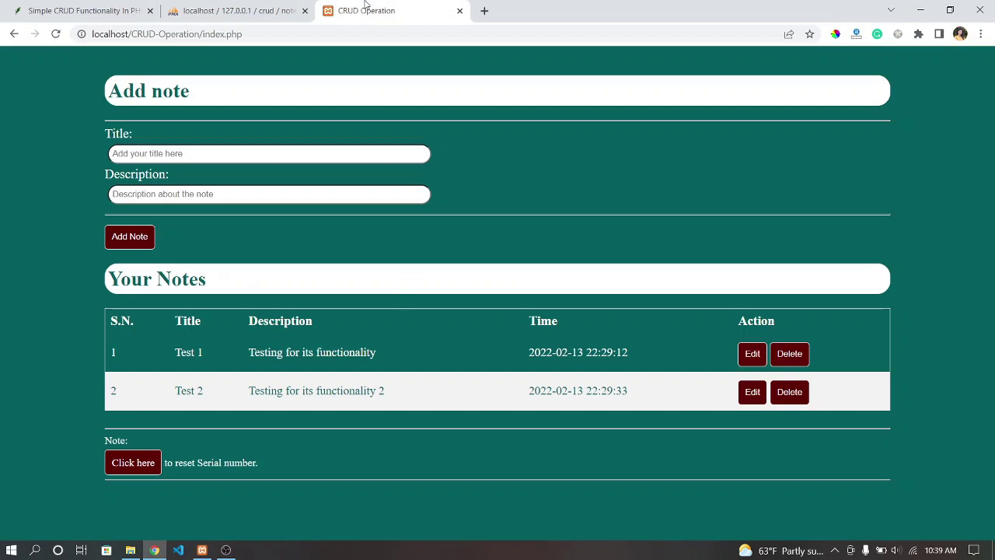
# Add a note titled "Title 3" with the description "This is the third title.".
pyautogui.click(130, 243)
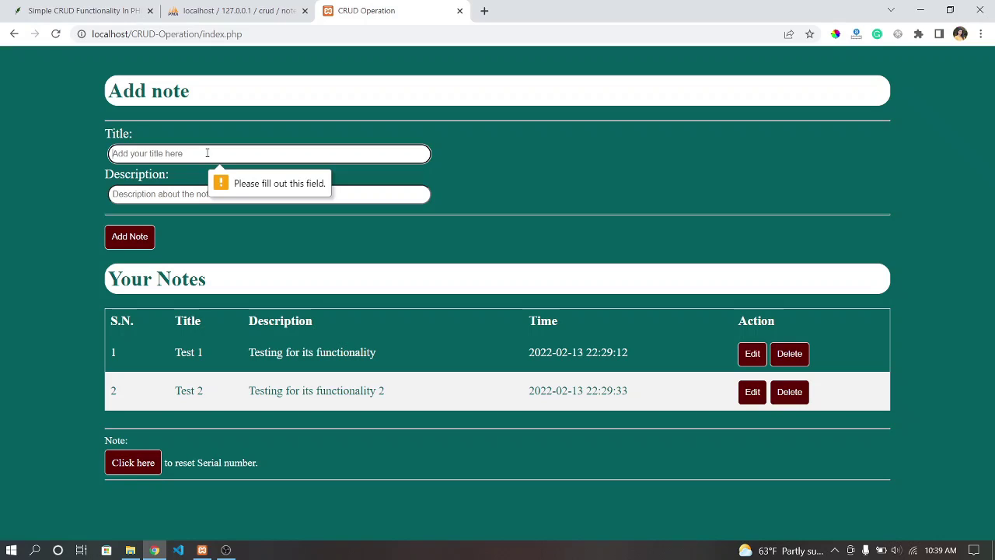
pyautogui.write('Title 3')
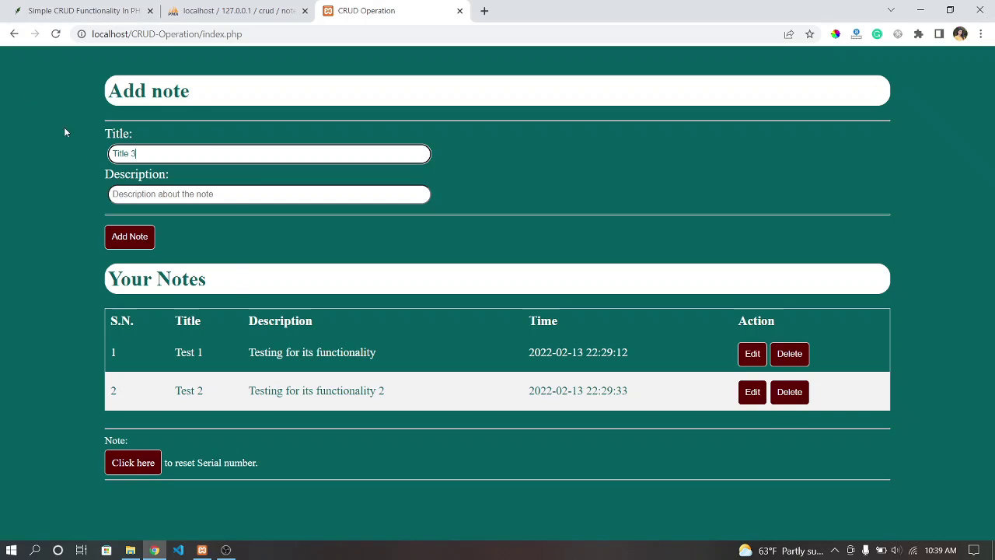
pyautogui.click(136, 194)
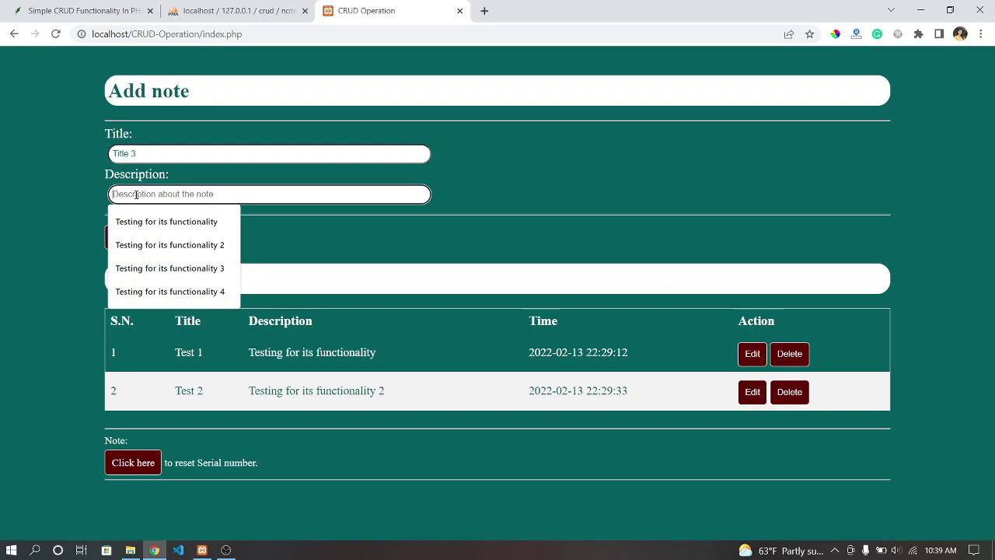
pyautogui.write('This is the third title')
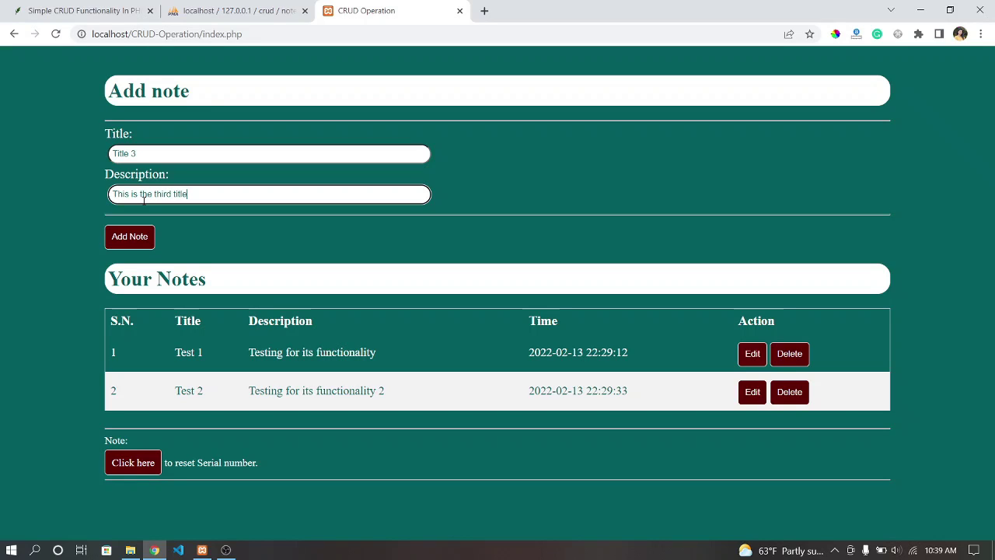
pyautogui.click(124, 237)
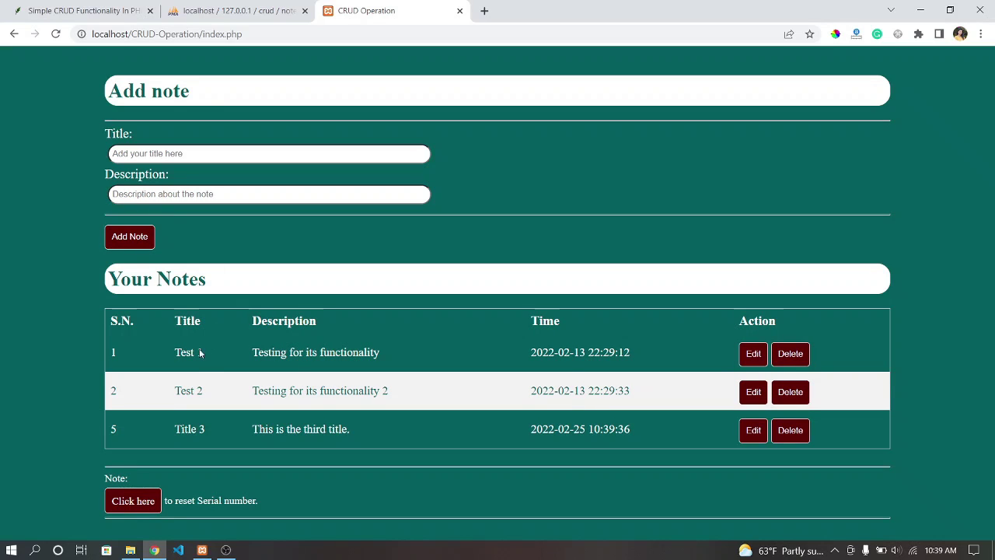
# Add a note titled "Title 4" with the description "This is the fourth title with description.".
pyautogui.click(136, 152)
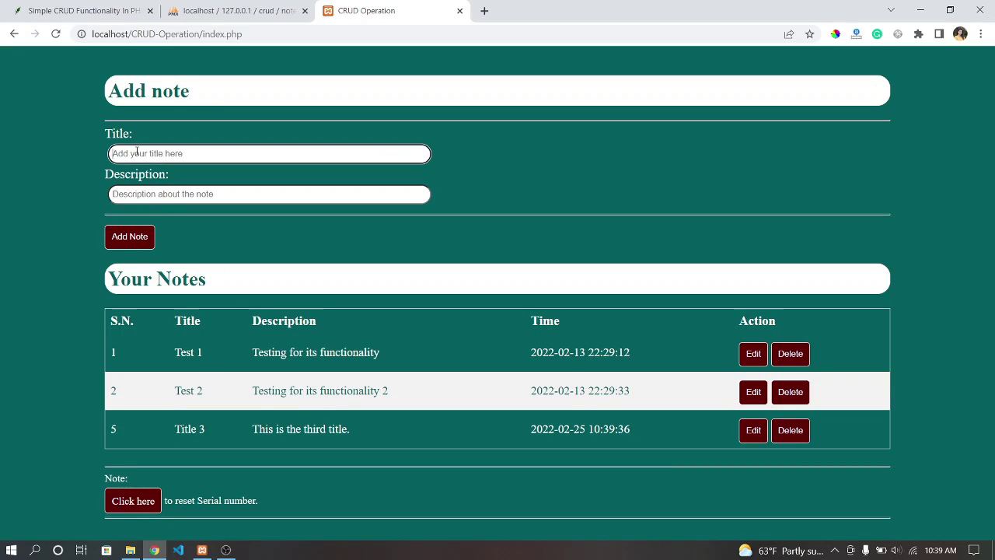
pyautogui.write('Title 4')
pyautogui.click(137, 193)
pyautogui.write('T')
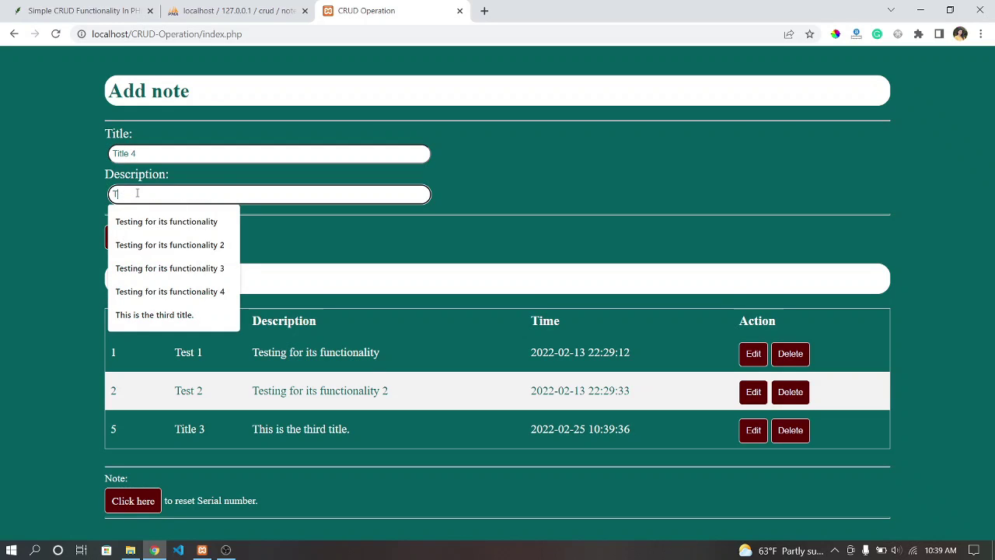
pyautogui.write('his is f')
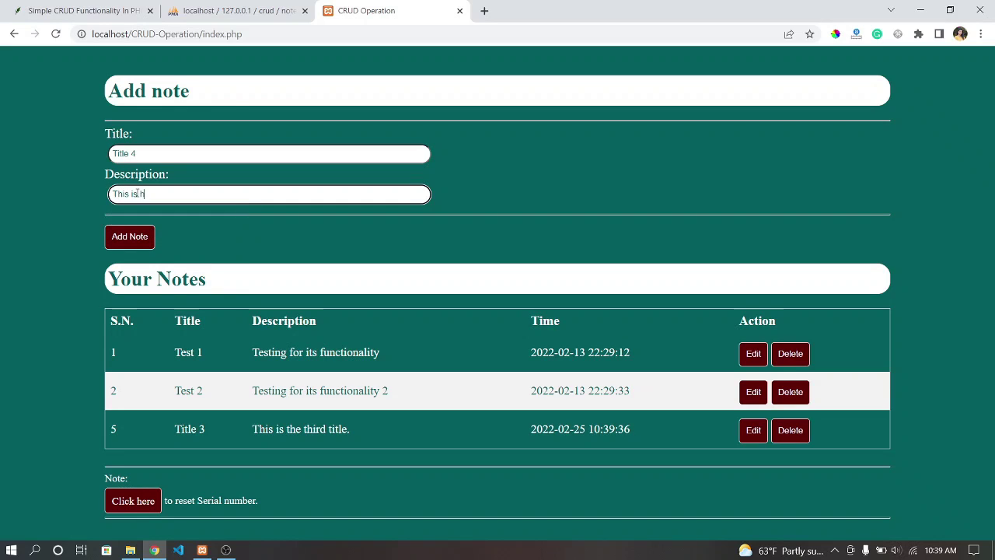
pyautogui.write('h')
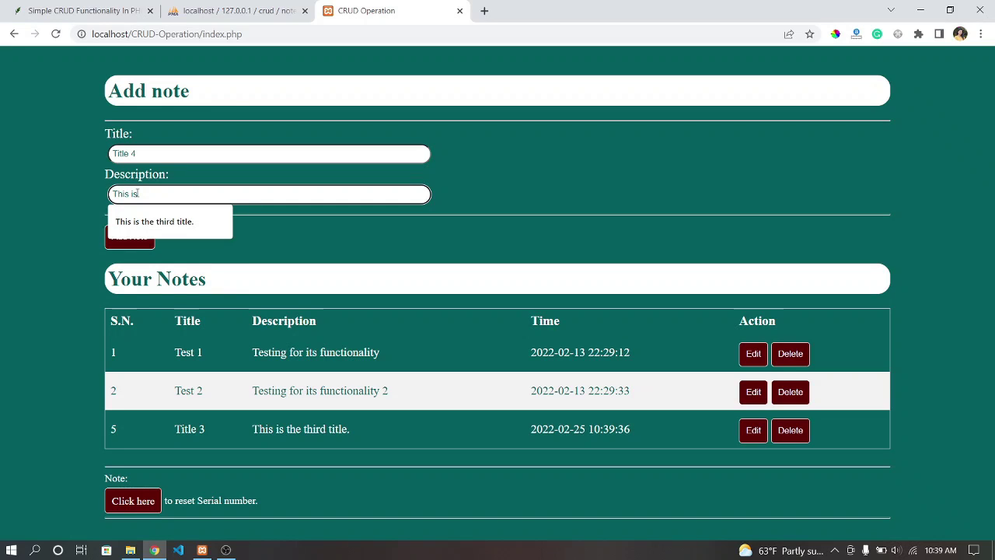
pyautogui.write('e fourth title with description')
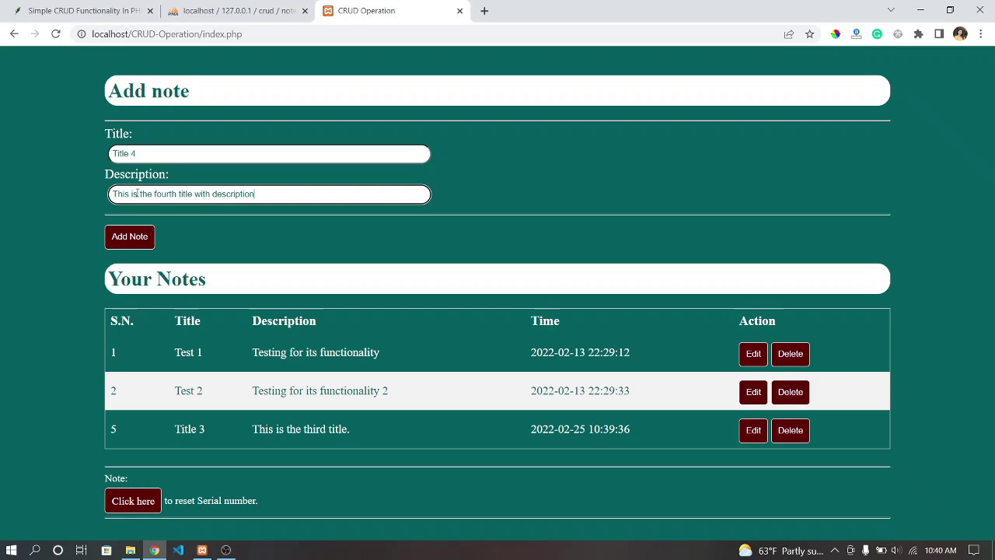
pyautogui.write('.')
pyautogui.press('Return')
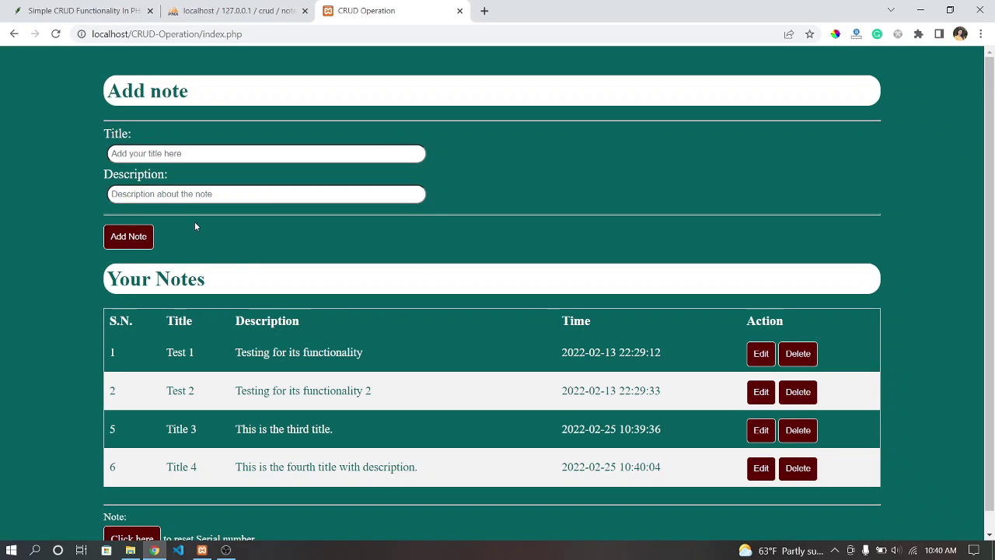
# Update note number 1 with the title "Title 5" and the description "Changed data", and check its row in the notes list.
pyautogui.scroll(-1, 278, 419)
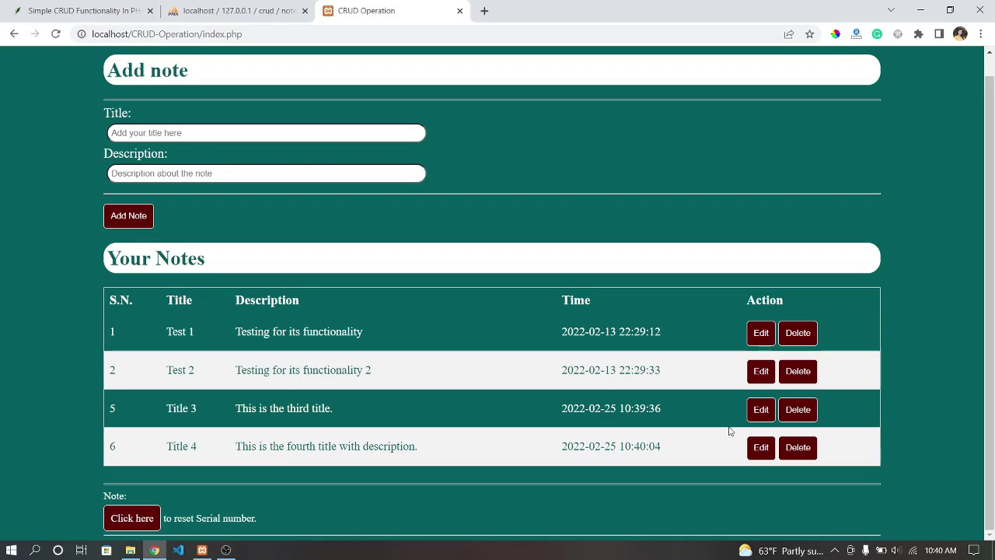
pyautogui.click(761, 334)
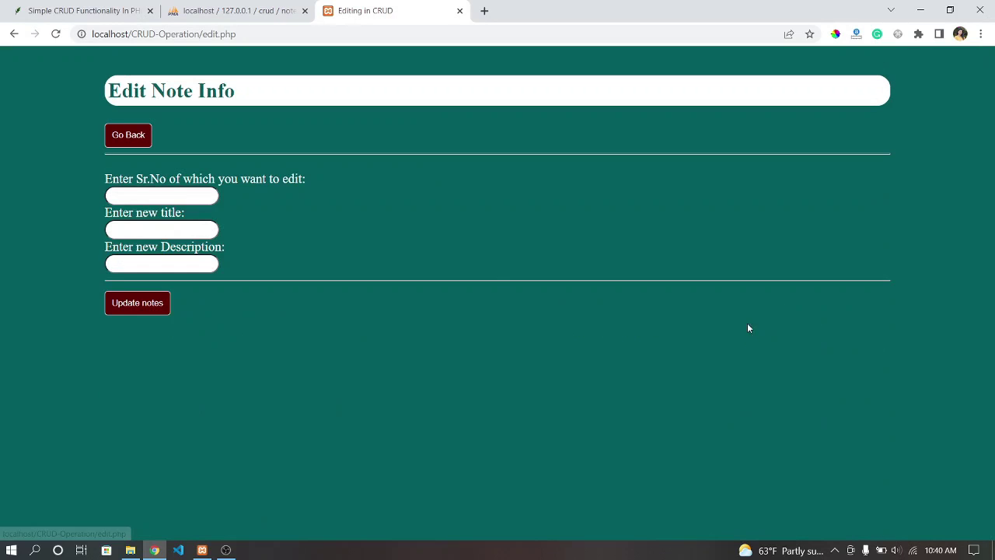
pyautogui.click(173, 192)
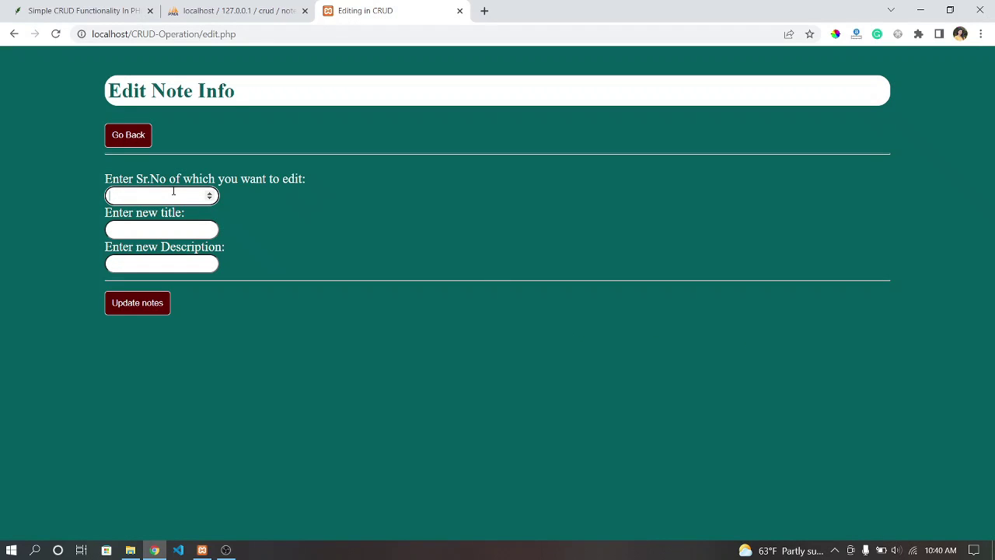
pyautogui.click(164, 230)
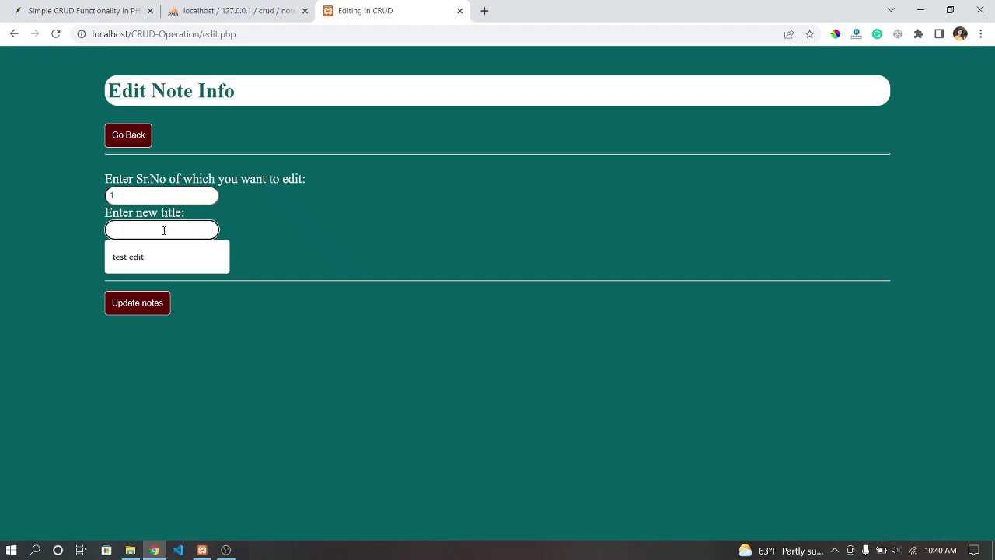
pyautogui.write('Title 5')
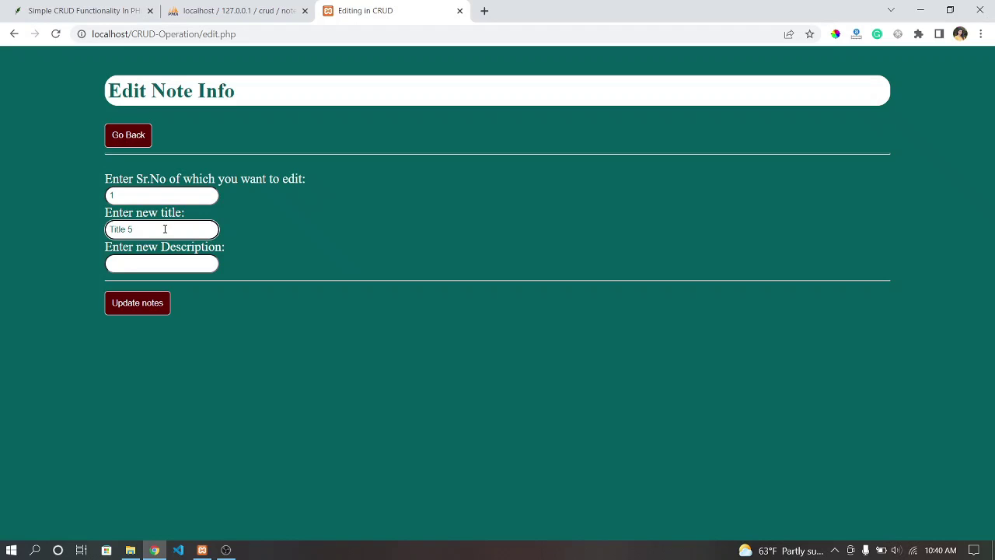
pyautogui.click(153, 267)
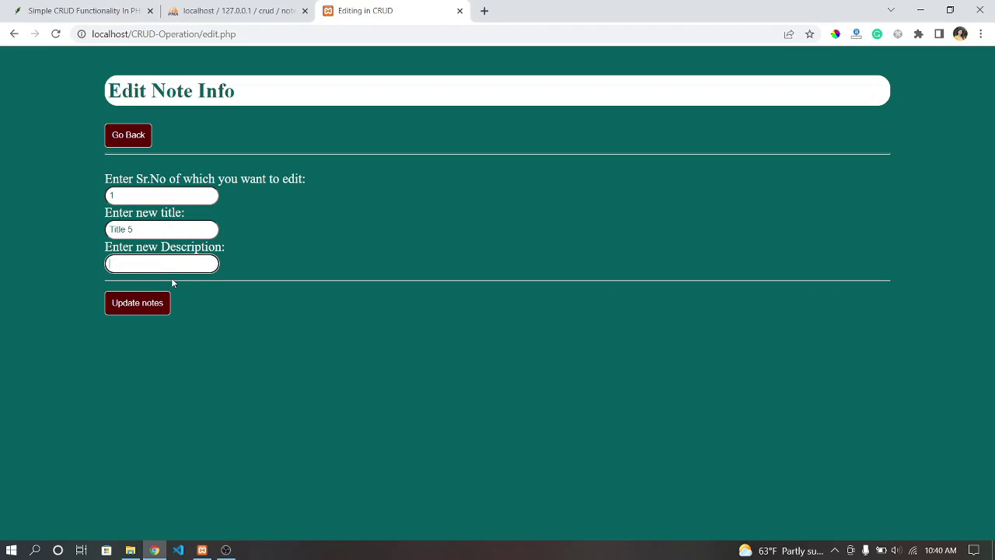
pyautogui.write('Changed data')
pyautogui.click(131, 306)
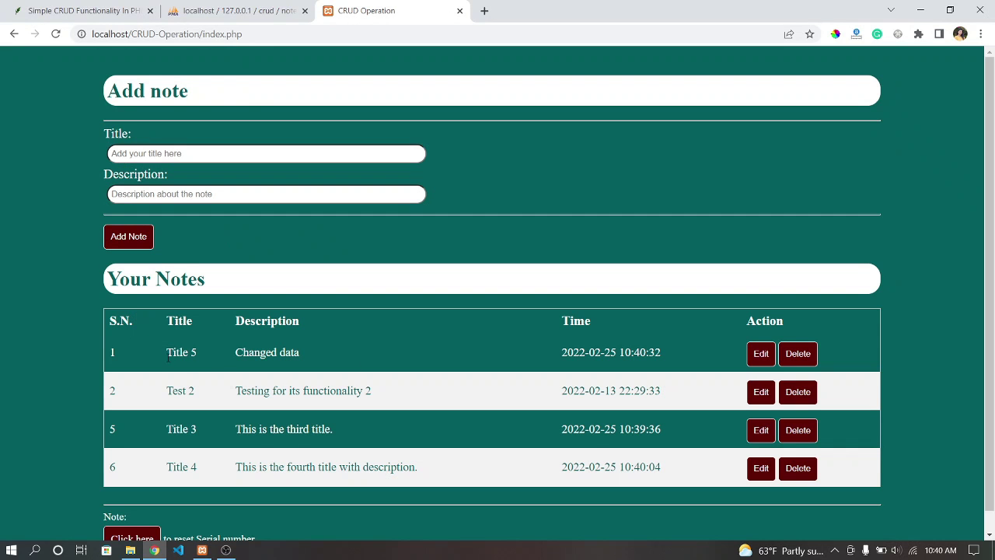
pyautogui.moveTo(165, 354); pyautogui.dragTo(749, 352)
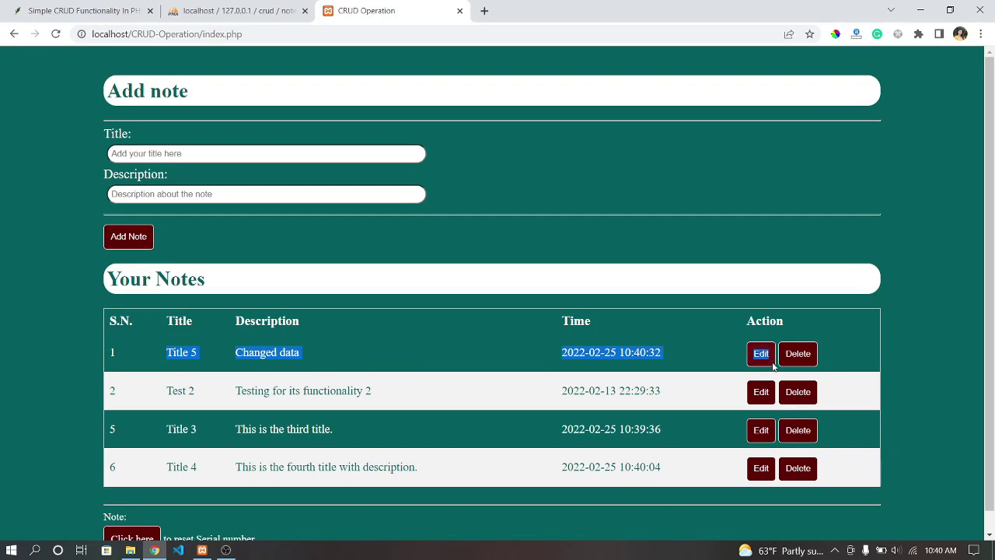
pyautogui.click(393, 382)
# Reset the serial numbers of the notes and switch to the notes table in phpMyAdmin.
pyautogui.scroll(-1, 319, 404)
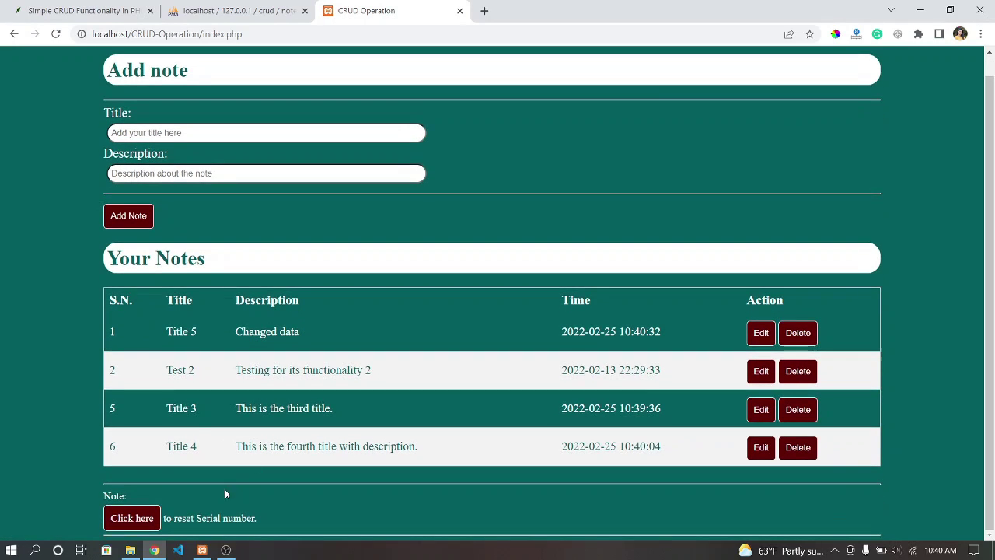
pyautogui.click(127, 516)
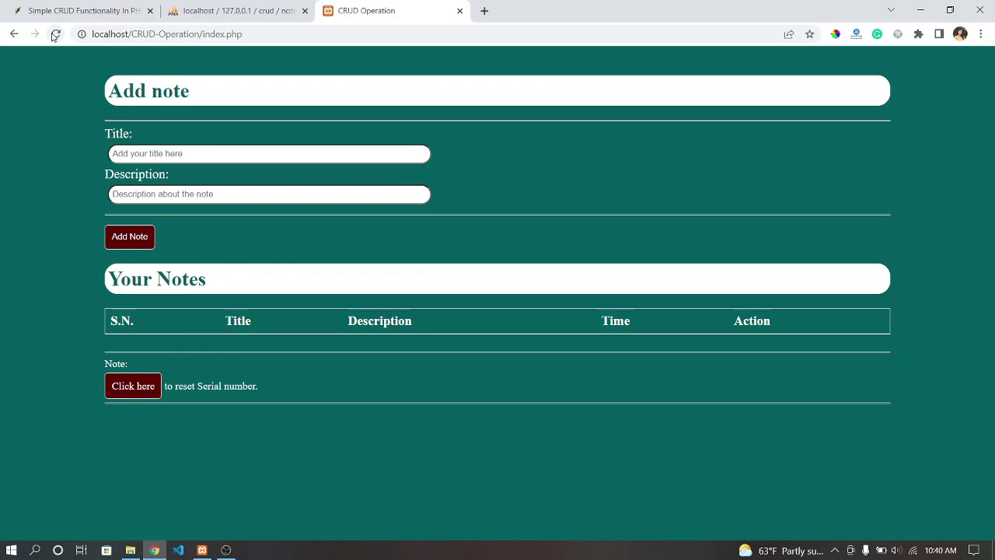
pyautogui.click(234, 11)
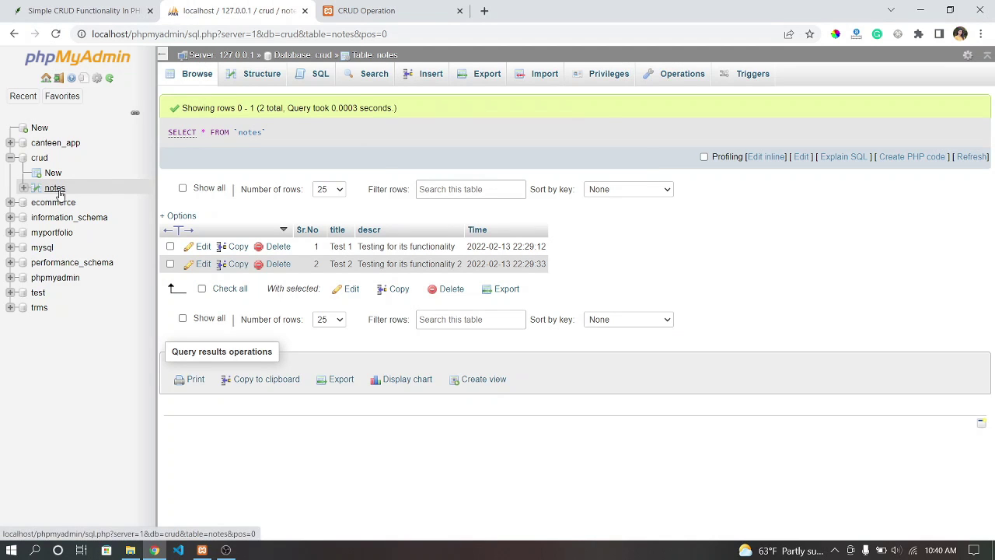
# Reload the notes table in phpMyAdmin and add a note titled "Title 1" with the description "new data" in the CRUD Operation page.
pyautogui.click(60, 192)
pyautogui.click(367, 8)
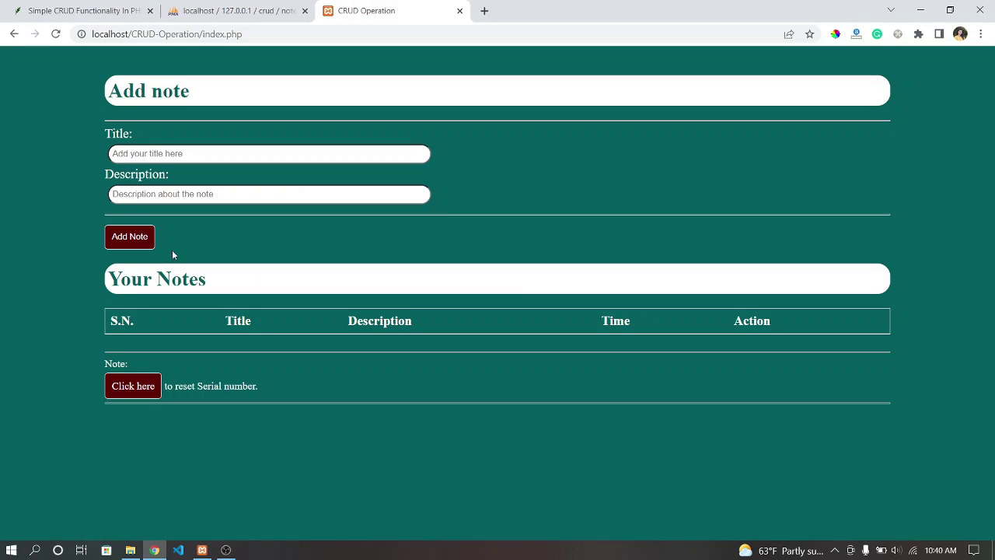
pyautogui.click(168, 153)
pyautogui.write('Title 1')
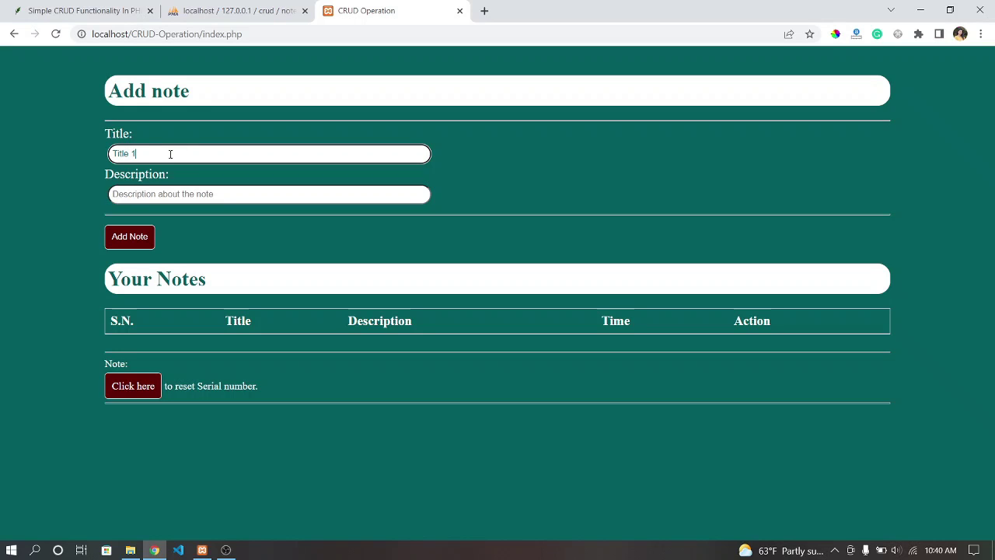
pyautogui.click(140, 200)
pyautogui.write('new')
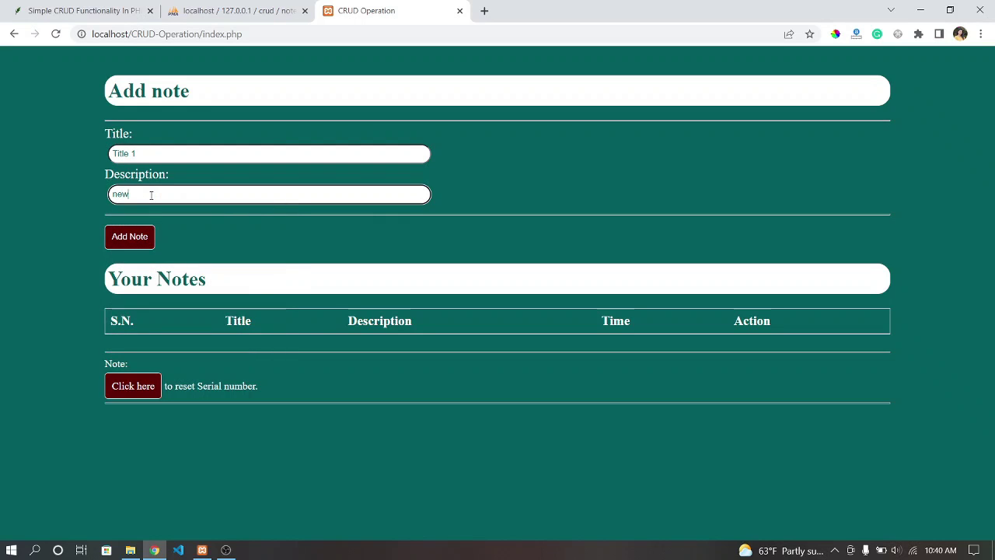
pyautogui.write(' data')
pyautogui.click(134, 243)
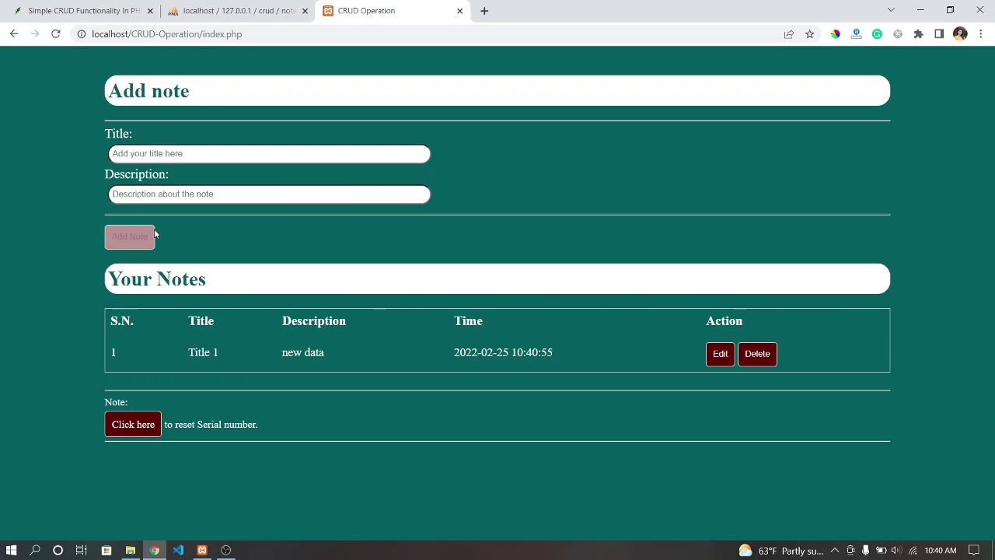
# Check the newly added note in the notes table of phpMyAdmin and return to the CRUD Operation page.
pyautogui.click(233, 11)
pyautogui.click(56, 189)
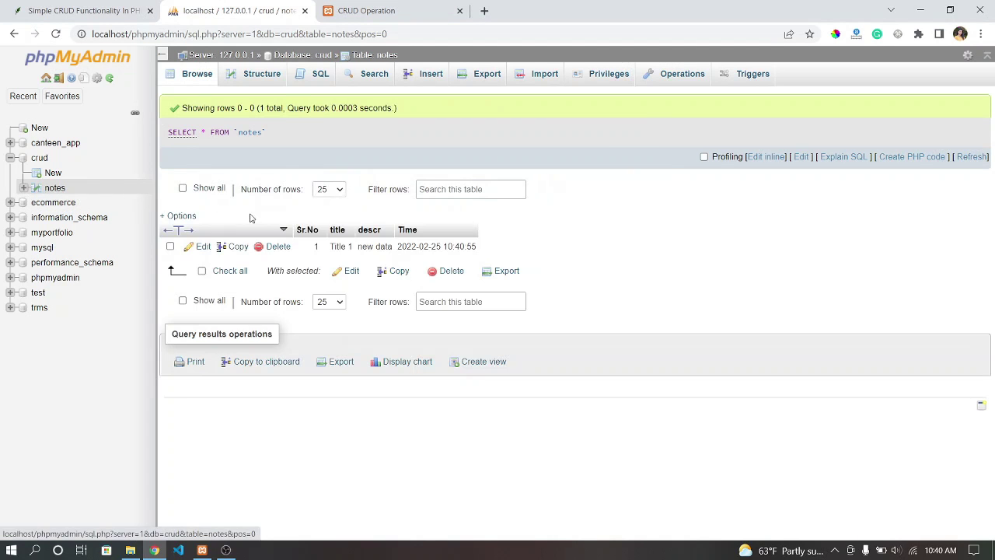
pyautogui.click(373, 9)
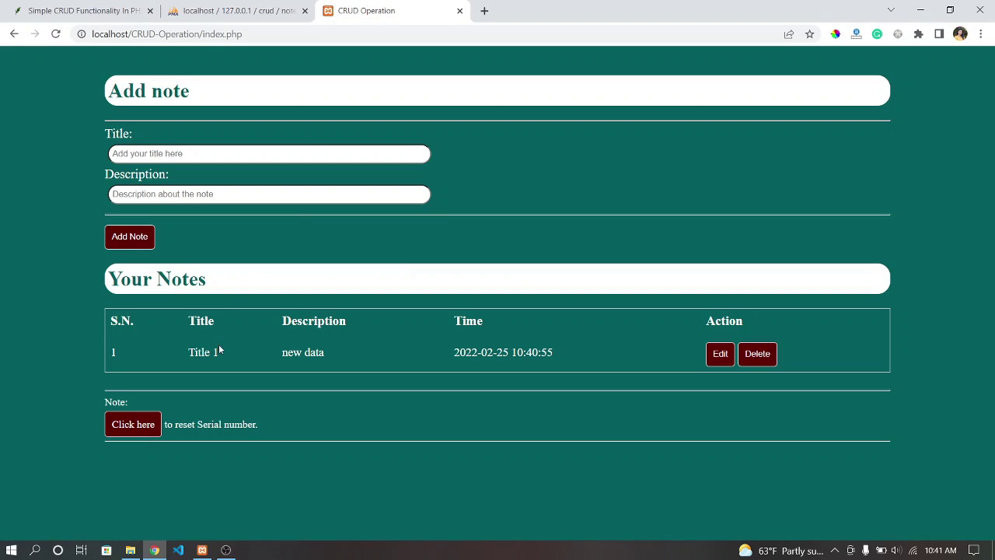
# Add a note titled "Title 2" with the description "Testing for its functionality success".
pyautogui.click(152, 150)
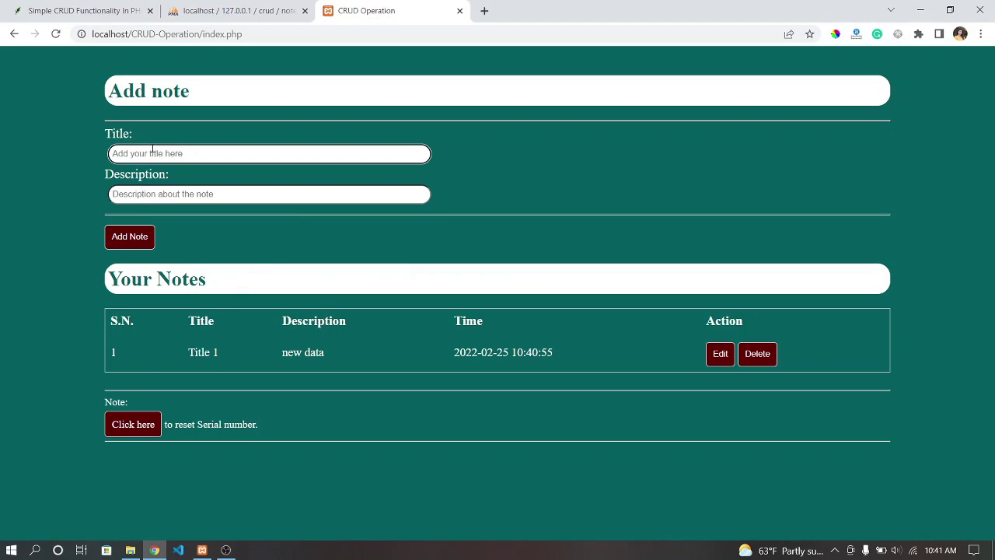
pyautogui.write('tit')
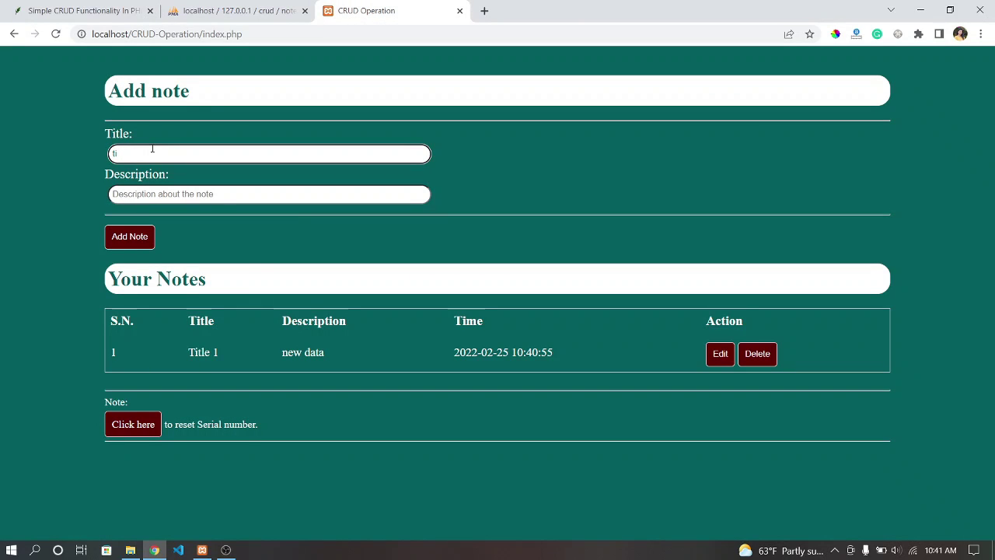
pyautogui.press('BackSpace')
pyautogui.press('BackSpace')
pyautogui.write('Tit')
pyautogui.click(189, 194)
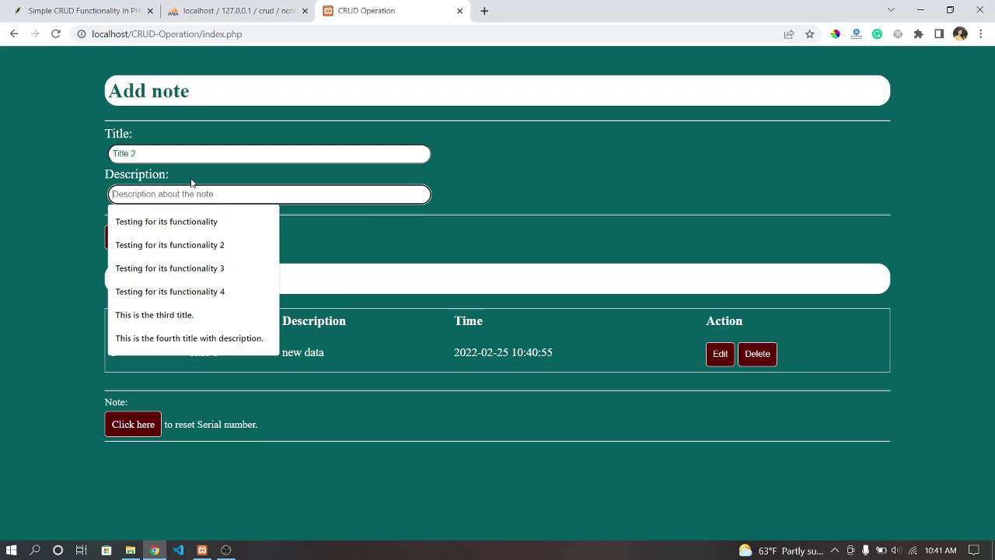
pyautogui.click(186, 223)
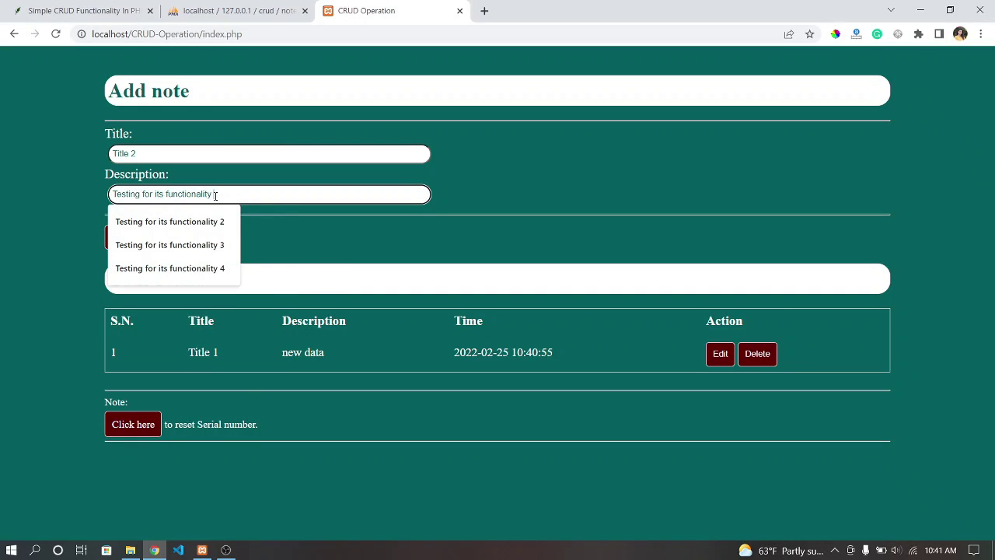
pyautogui.write('success')
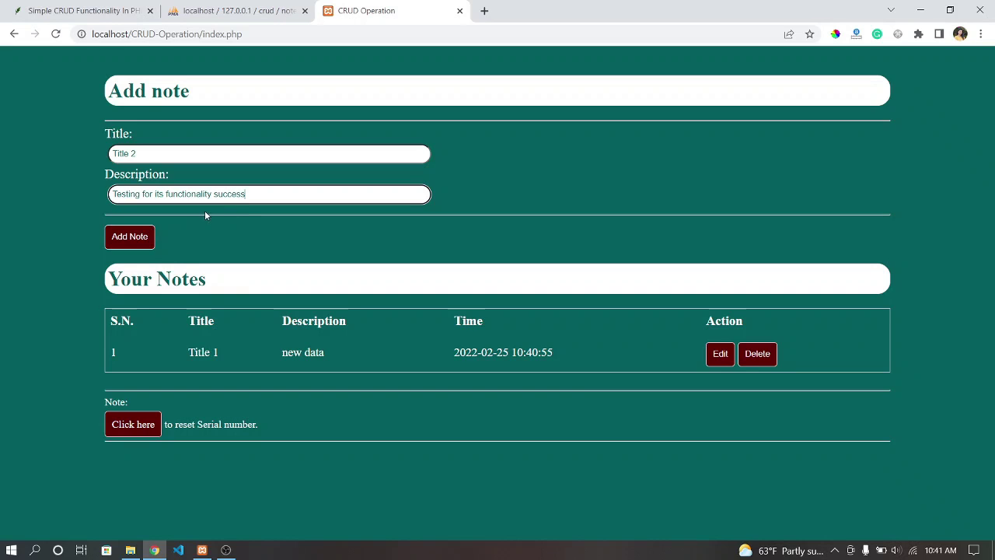
pyautogui.click(143, 236)
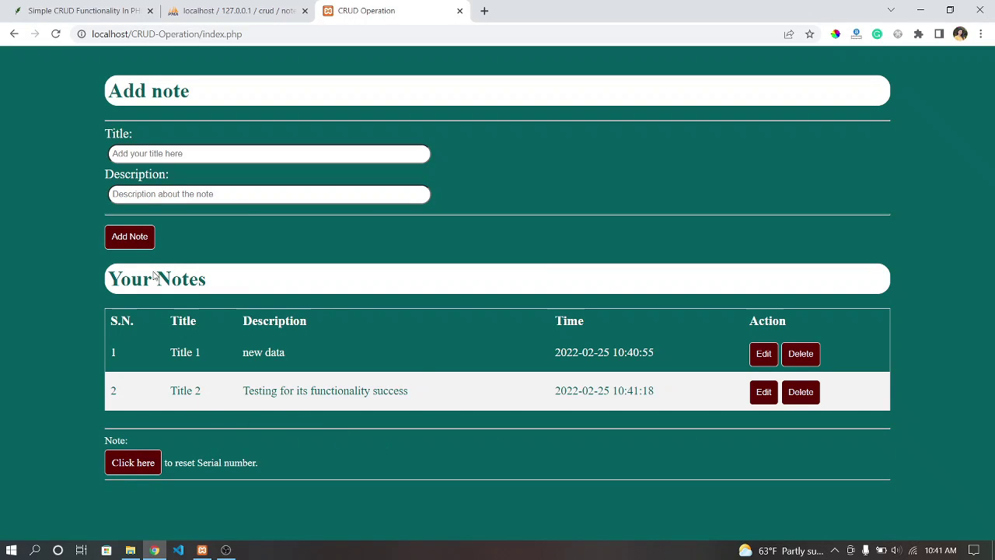
# Add a note titled "Title 3" with the description "Testing for its functionality 2".
pyautogui.click(144, 156)
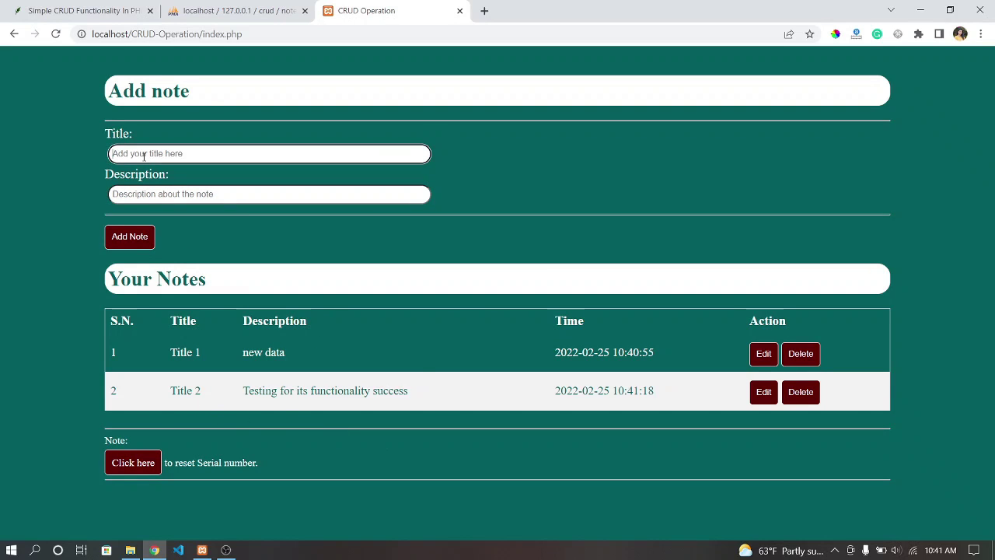
pyautogui.write('Title 3')
pyautogui.click(147, 192)
pyautogui.click(210, 223)
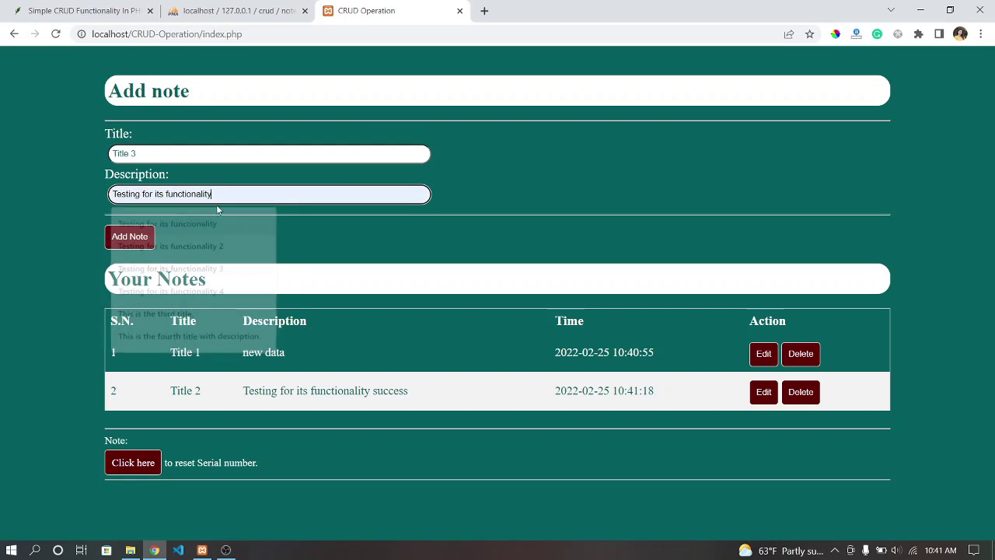
pyautogui.click(254, 190)
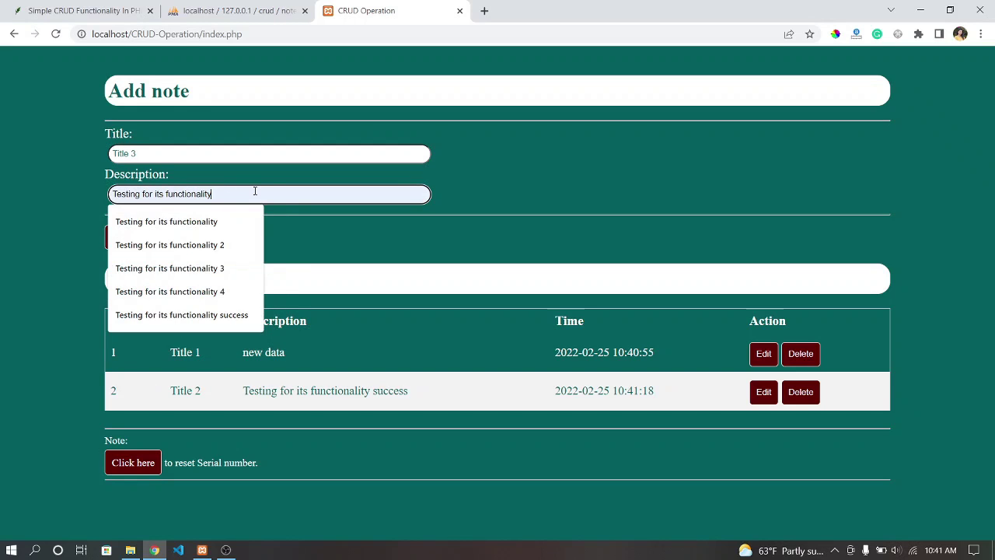
pyautogui.click(238, 245)
pyautogui.click(136, 241)
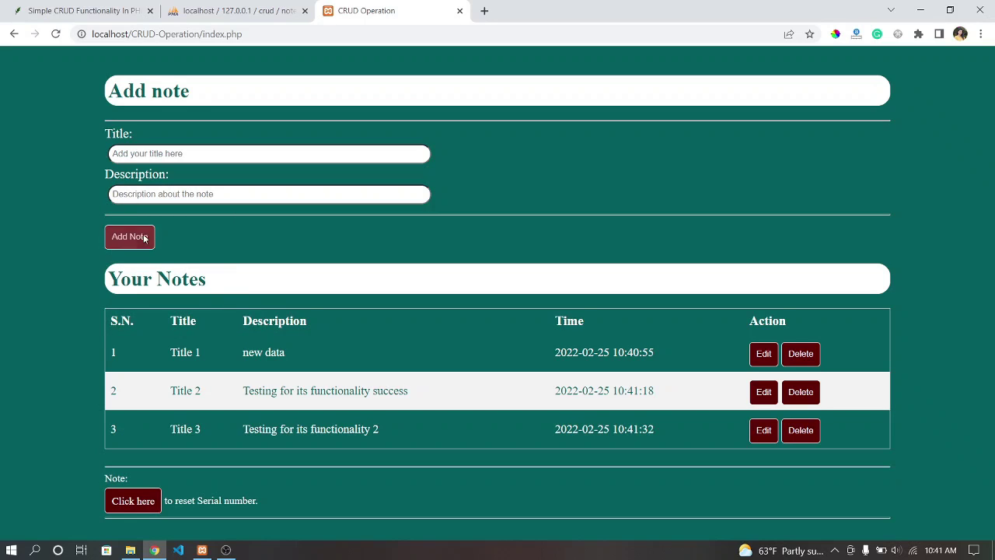
# Add a note titled "Title 4" with the description "Testing for its functionality".
pyautogui.click(179, 155)
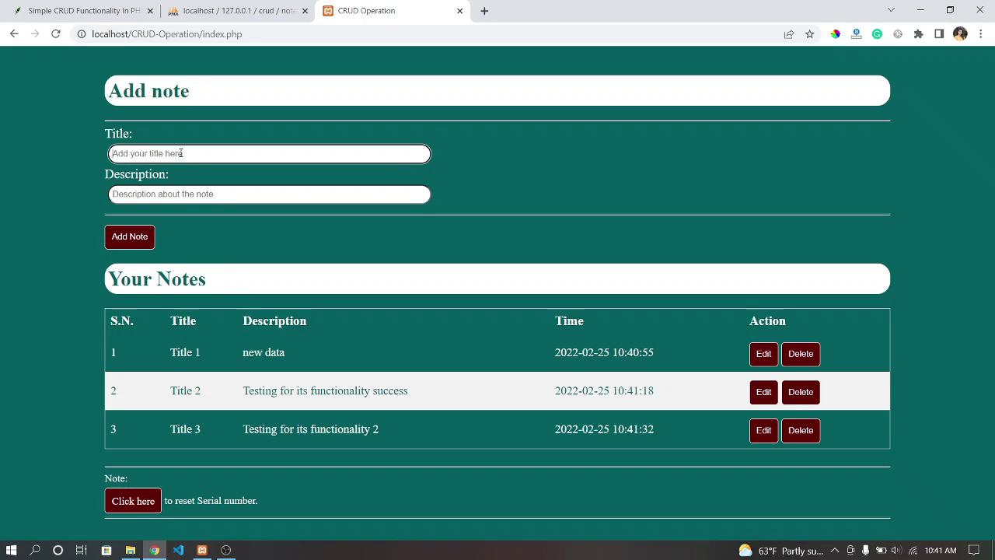
pyautogui.write('Title 4')
pyautogui.click(193, 195)
pyautogui.click(194, 225)
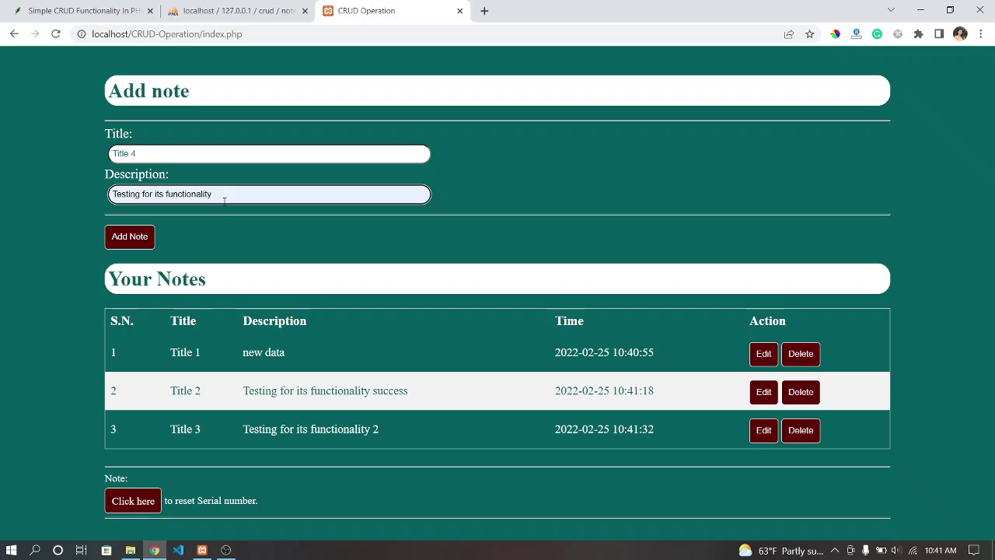
pyautogui.click(130, 237)
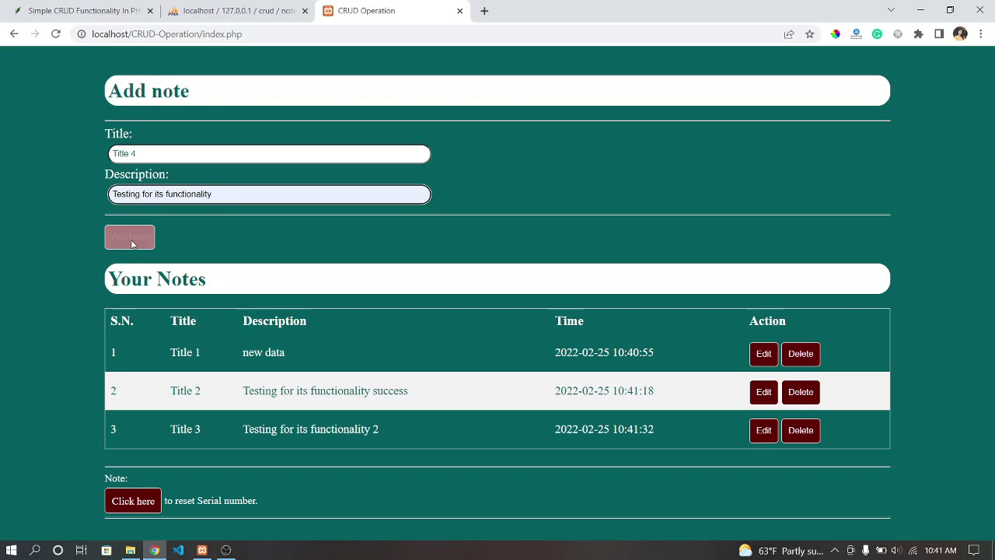
# Review the notes list, compare it with the reloaded notes table in phpMyAdmin, and return to the CRUD Operation page.
pyautogui.scroll(-1, 327, 462)
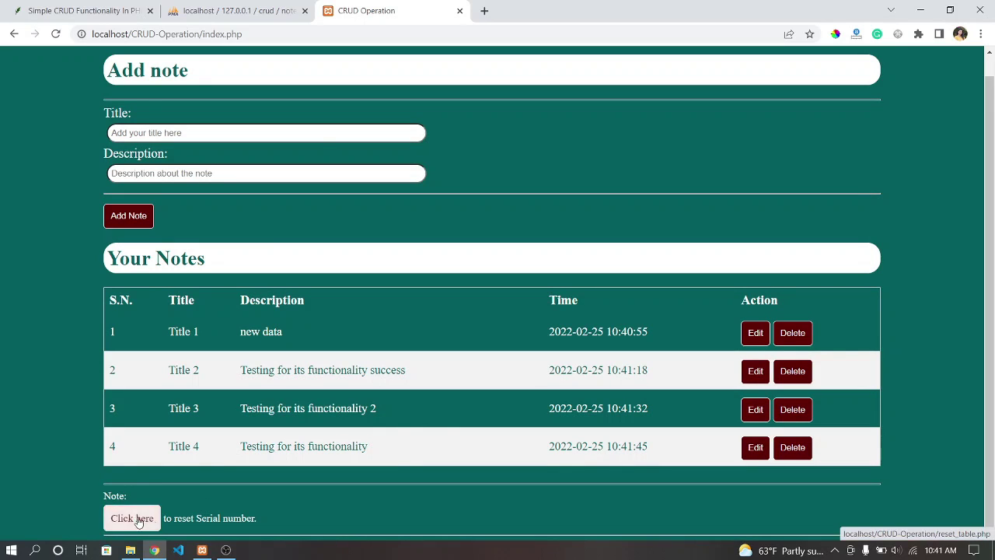
pyautogui.click(134, 520)
pyautogui.click(233, 11)
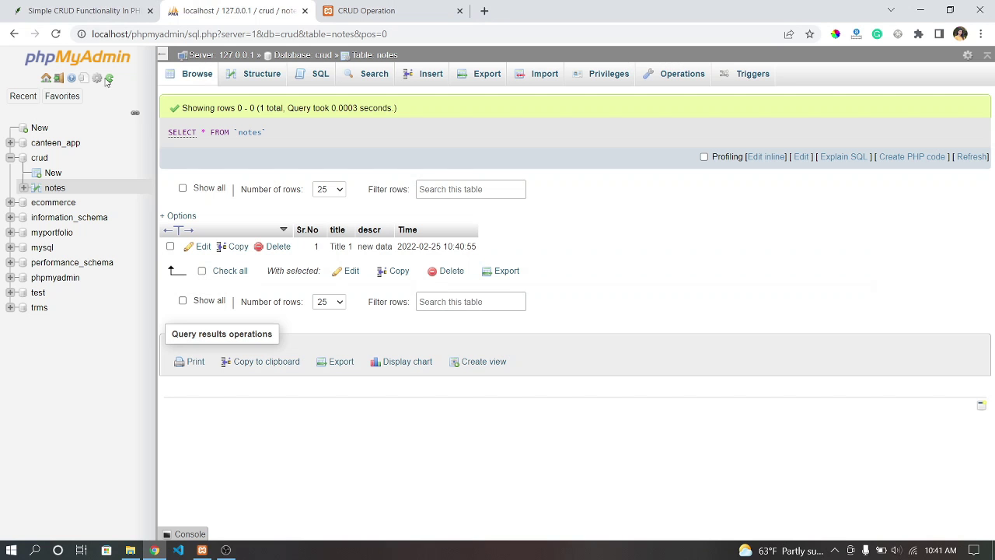
pyautogui.click(53, 187)
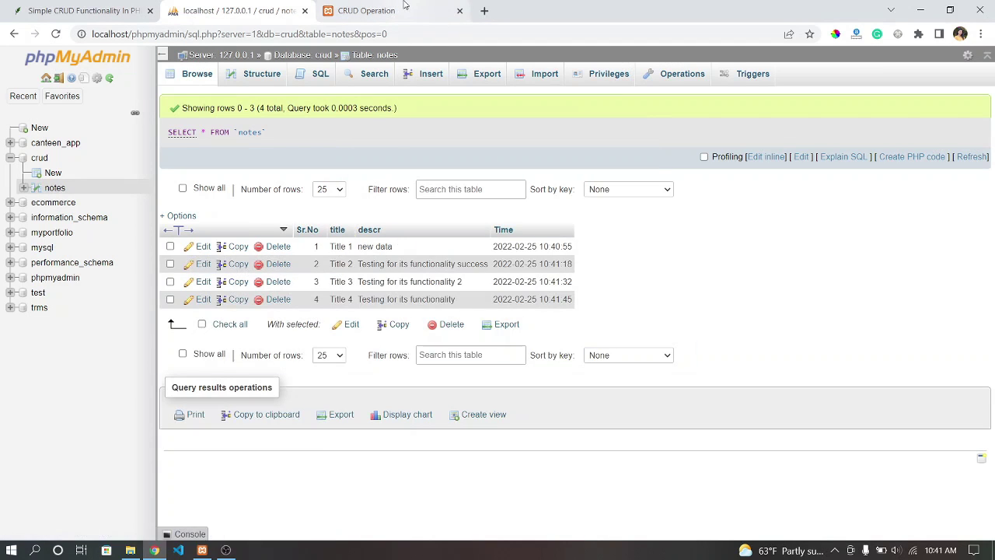
pyautogui.click(403, 8)
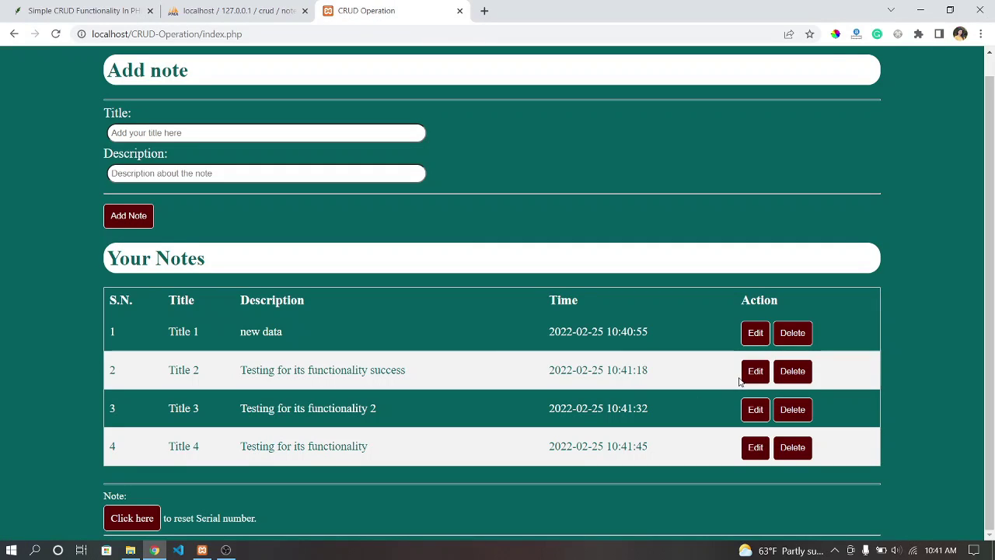
# Update note number 3 with the title "Title edit" and the description "Changed data".
pyautogui.click(751, 410)
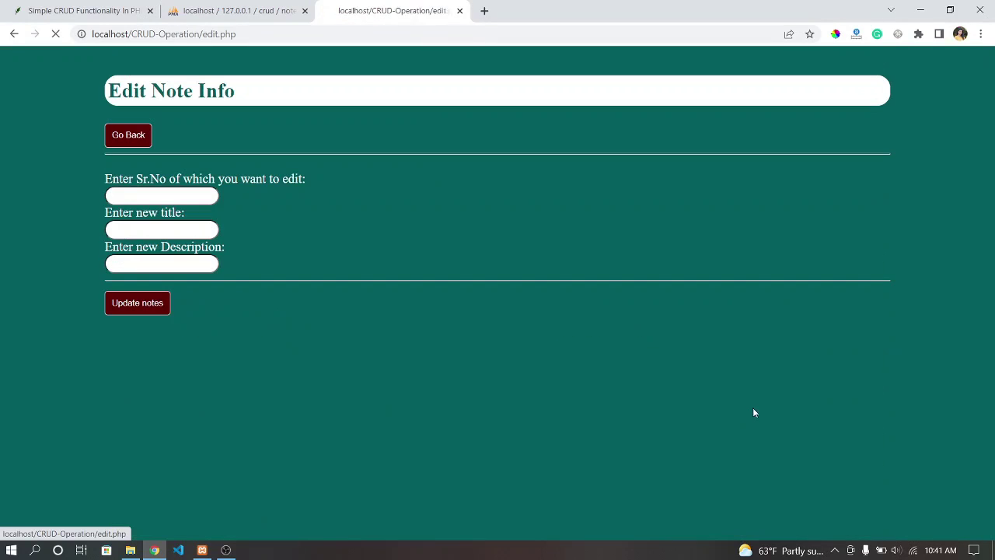
pyautogui.click(144, 192)
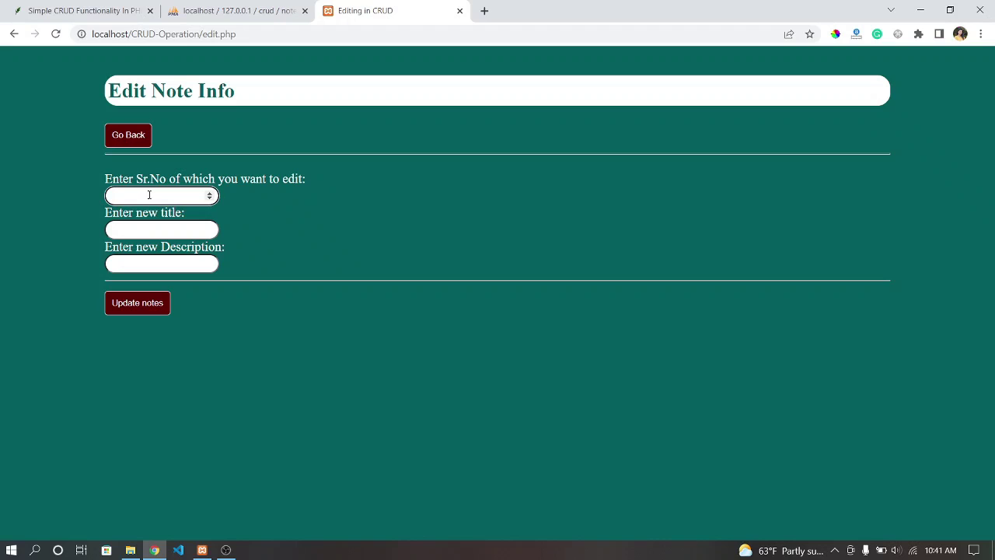
pyautogui.click(145, 226)
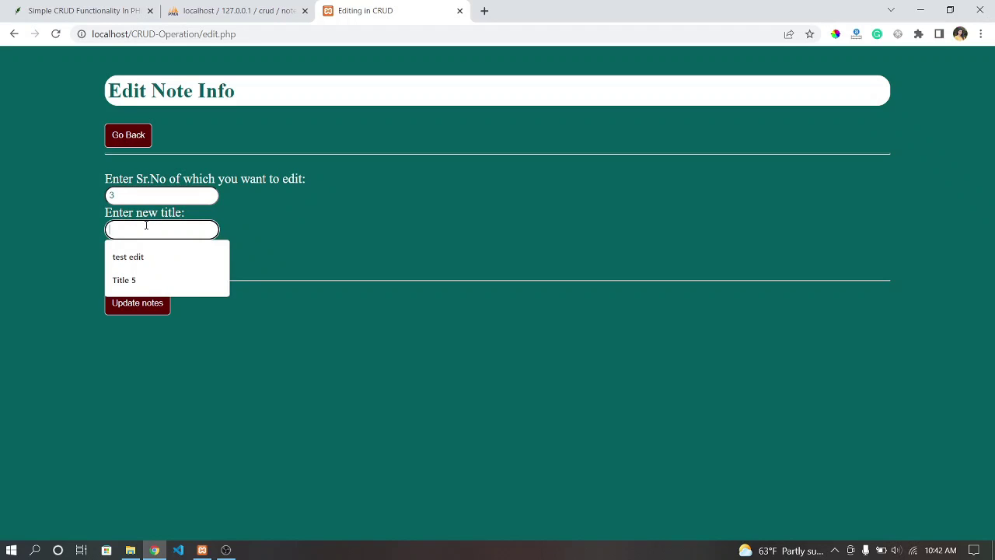
pyautogui.click(142, 257)
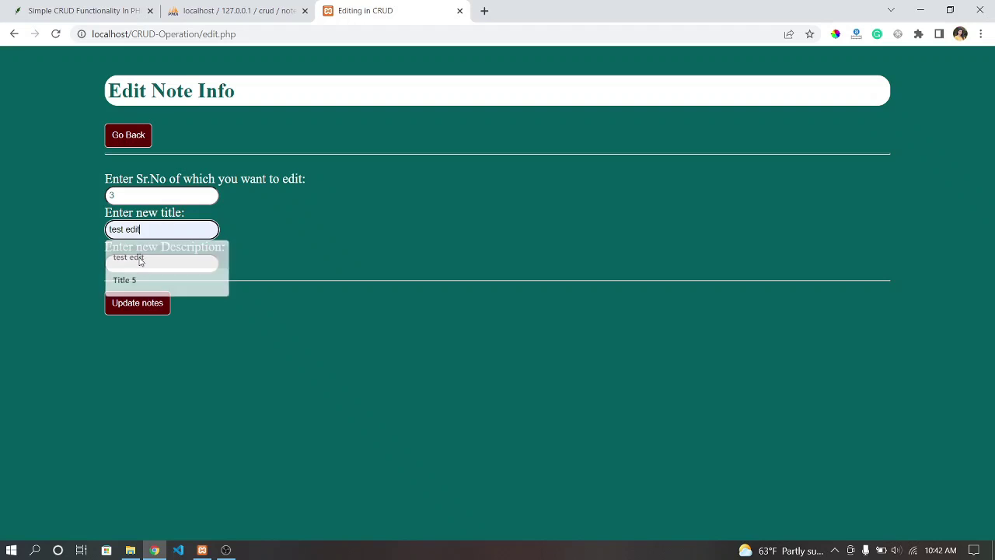
pyautogui.doubleClick(111, 230)
pyautogui.press('BackSpace')
pyautogui.write('T')
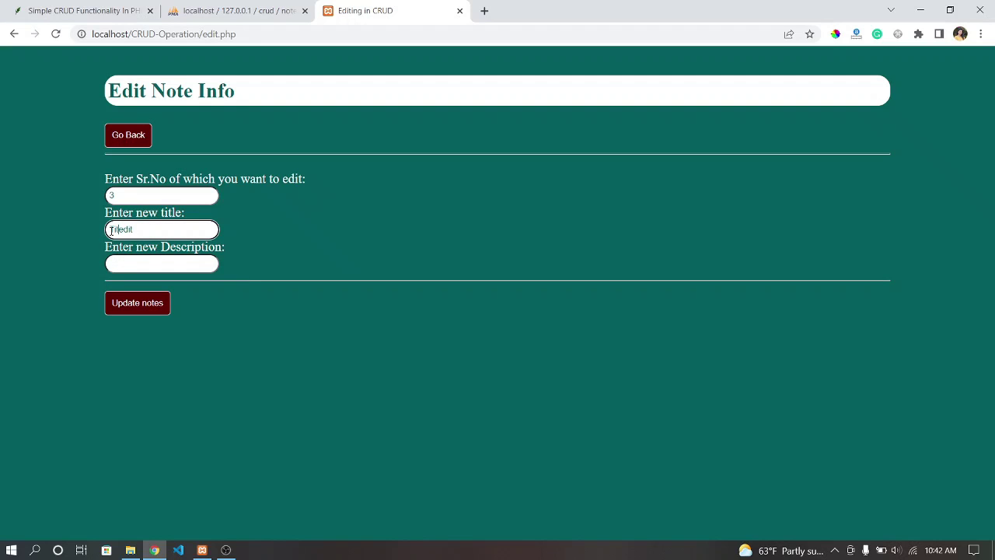
pyautogui.write('itle')
pyautogui.click(135, 265)
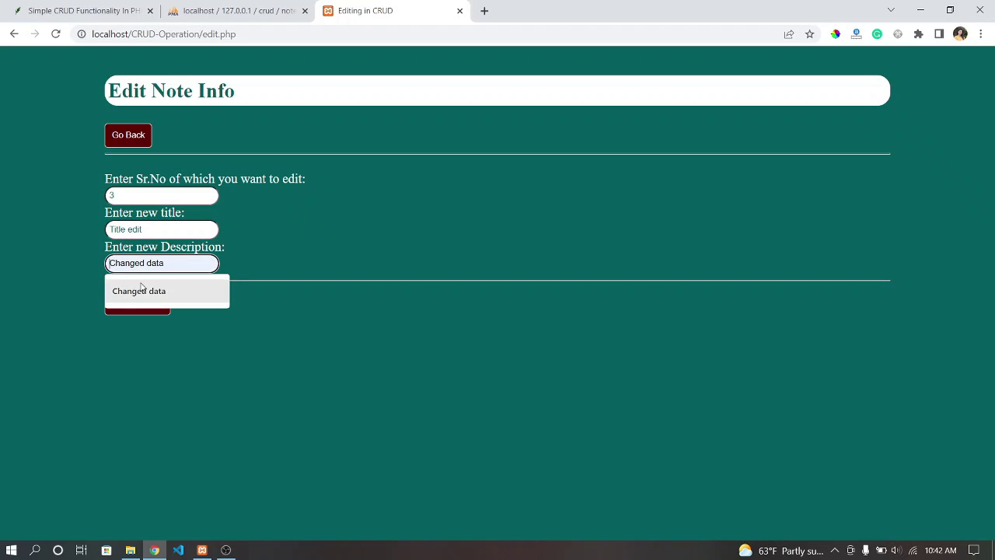
pyautogui.click(138, 291)
pyautogui.click(144, 308)
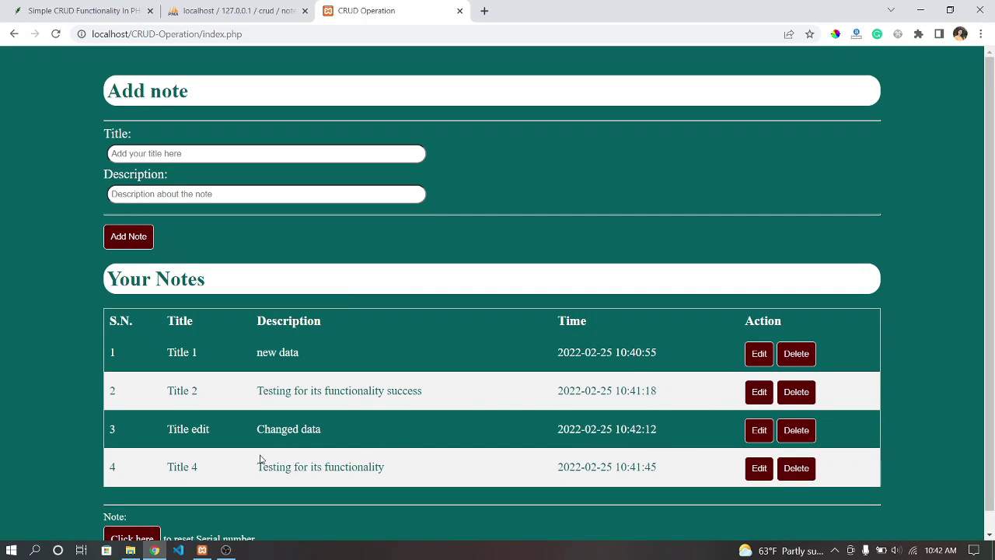
# Check the edited note in the notes list and in the reloaded notes table in phpMyAdmin.
pyautogui.scroll(-1, 261, 464)
pyautogui.scroll(1, 252, 472)
pyautogui.hotkey('ctrl', 'shift', 'Tab')
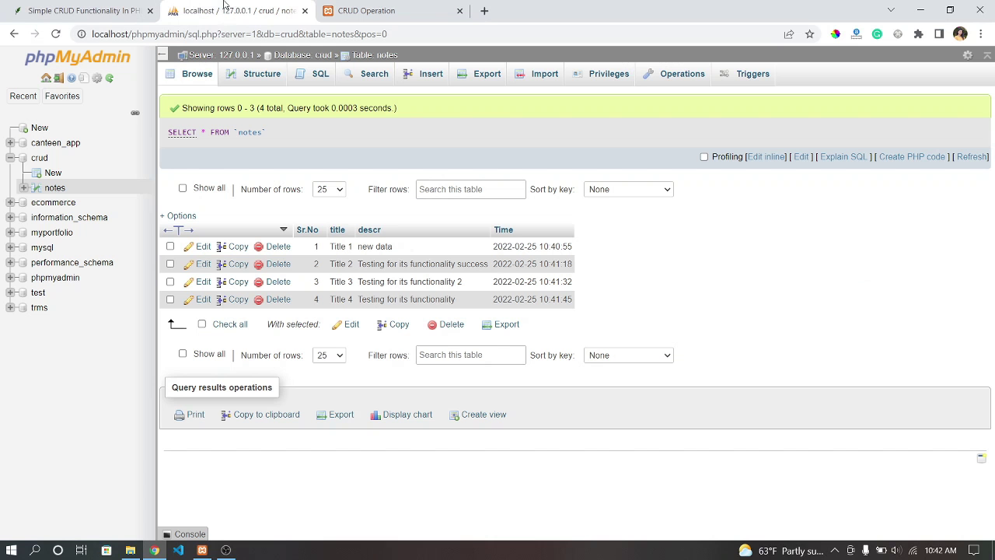
pyautogui.click(53, 188)
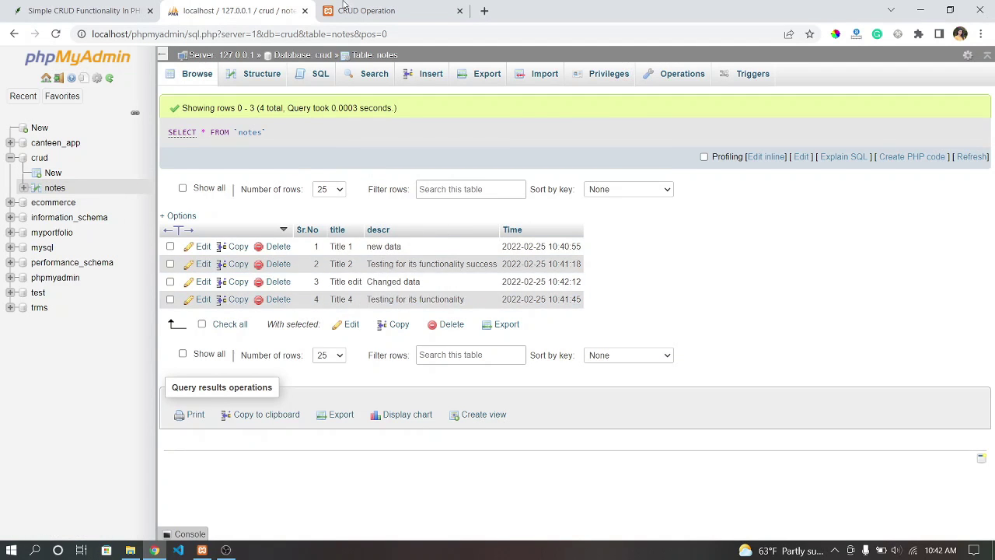
# On the CRUD Operation page, delete note number 4 by submitting serial number 4 on the deletion page.
pyautogui.click(344, 8)
pyautogui.scroll(-1, 236, 299)
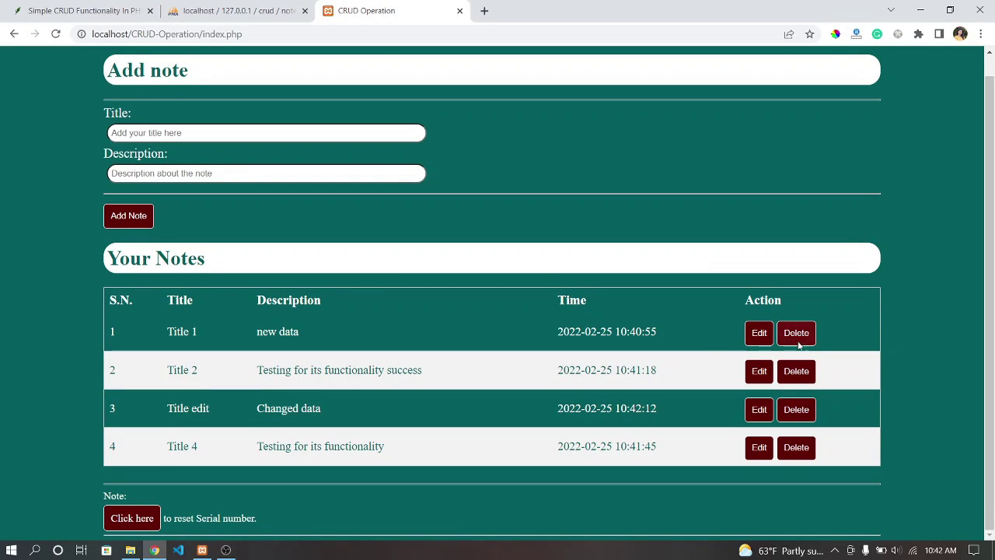
pyautogui.click(797, 449)
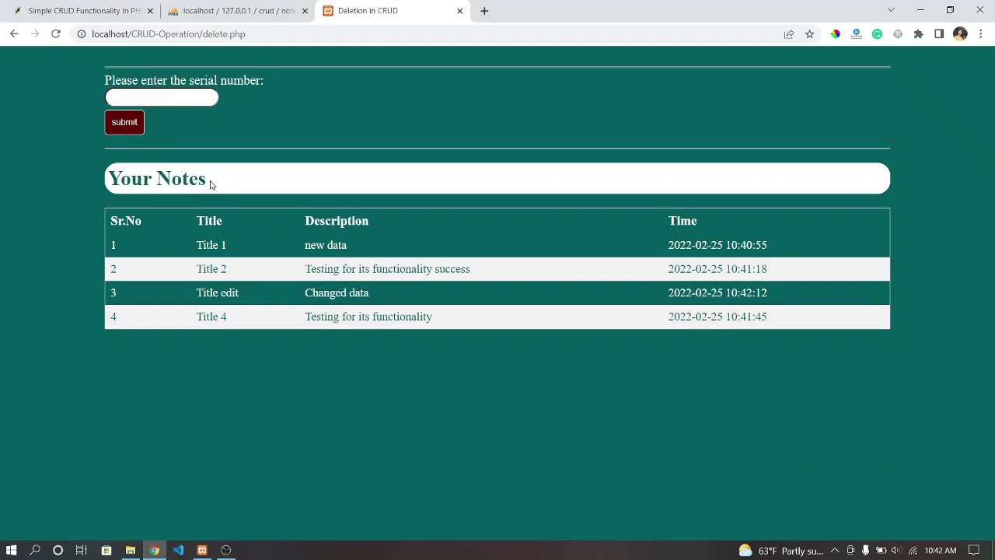
pyautogui.click(132, 102)
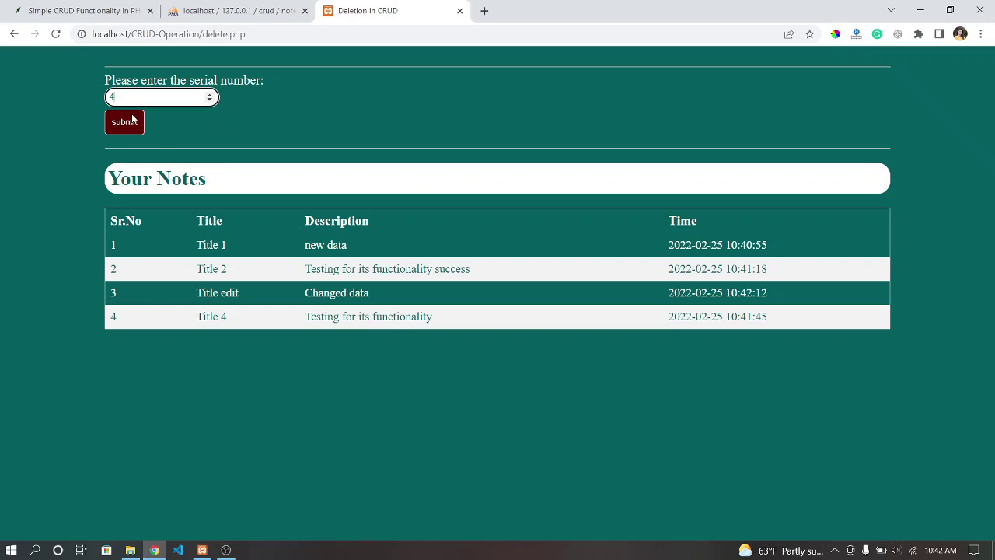
pyautogui.click(132, 120)
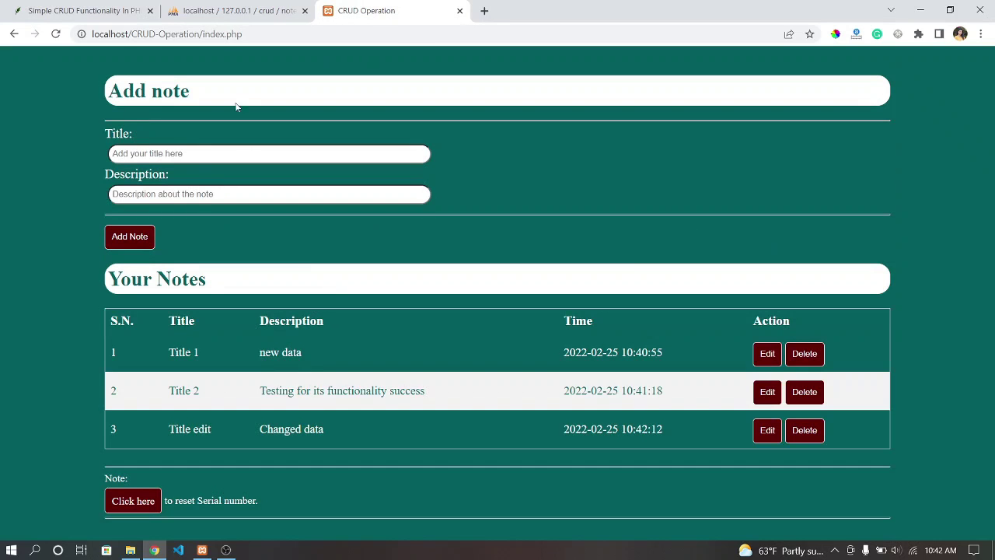
# Reload the notes table in phpMyAdmin to check the deletion, and return to the CRUD Operation page.
pyautogui.click(234, 11)
pyautogui.click(49, 191)
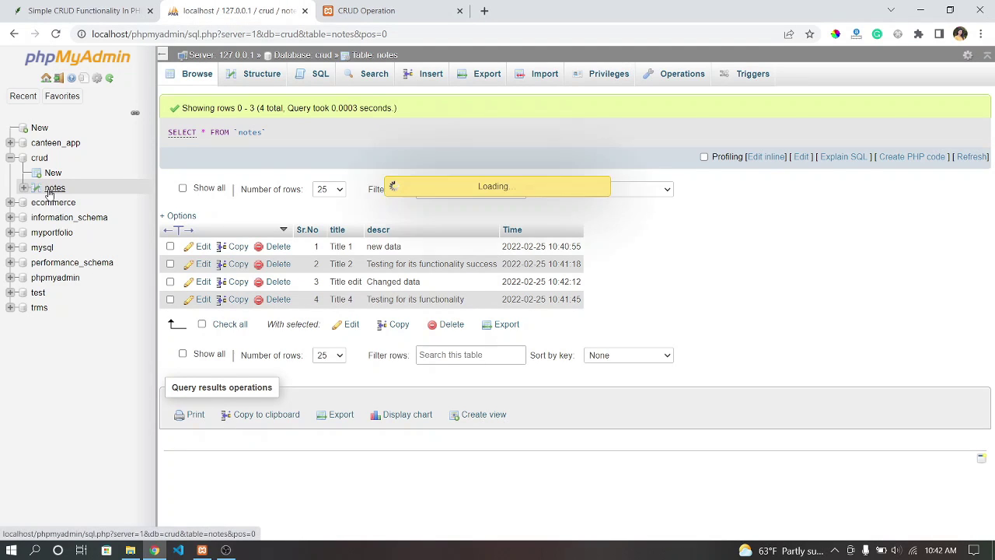
pyautogui.click(365, 11)
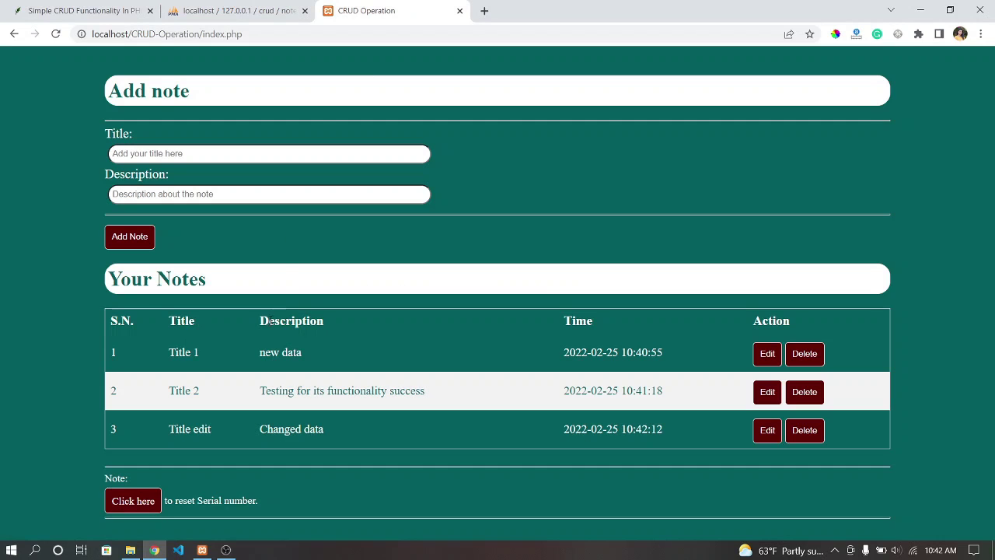
# Reset the notes' serial numbers, and check the reloaded notes table in phpMyAdmin before returning to the CRUD Operation page.
pyautogui.click(133, 501)
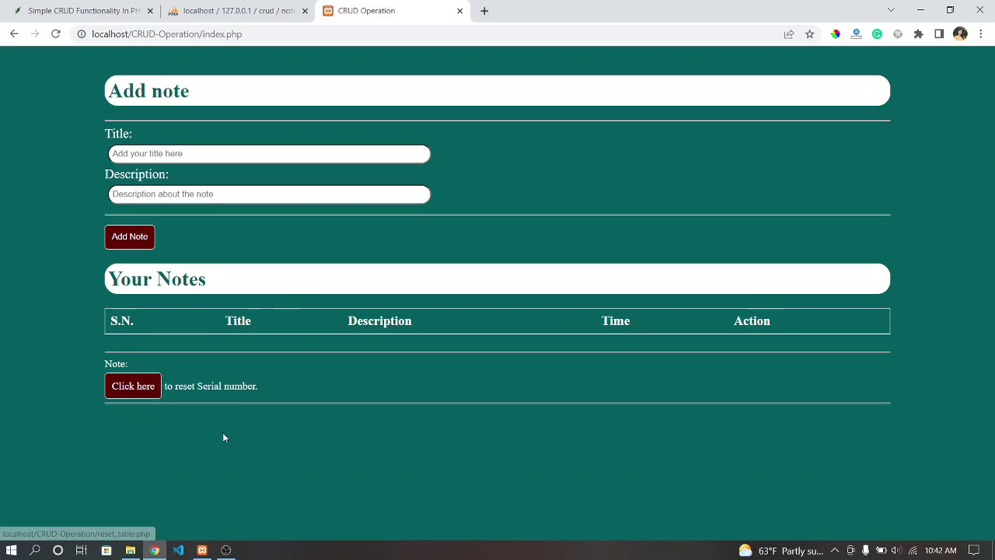
pyautogui.click(203, 8)
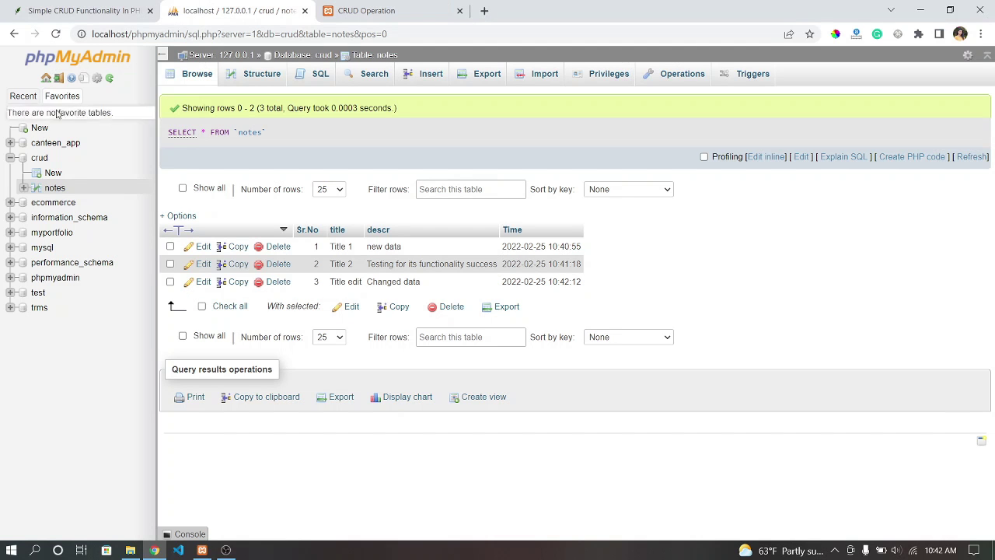
pyautogui.click(55, 188)
pyautogui.click(445, 9)
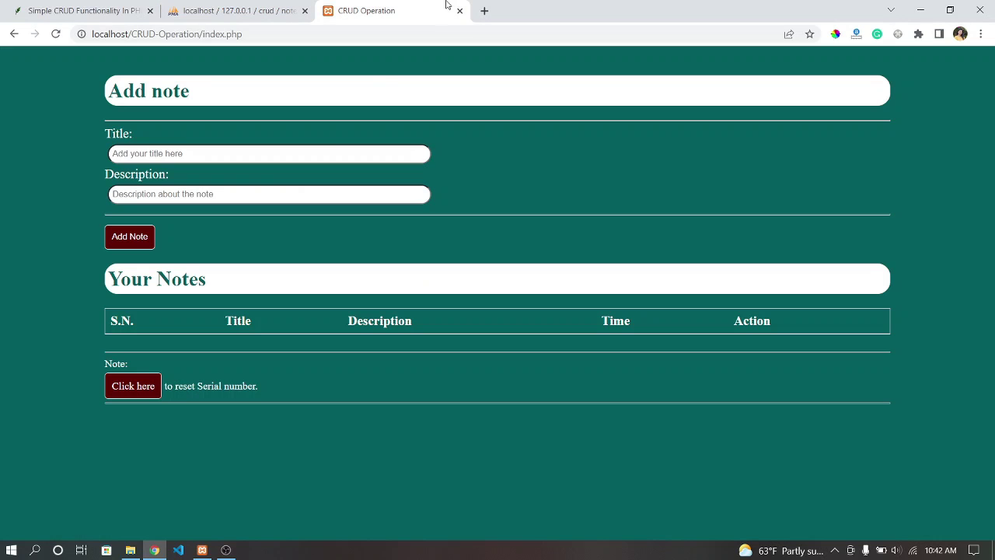
# Try to submit an empty note, and add a note titled "fgbs" with the description "sdfg".
pyautogui.click(134, 237)
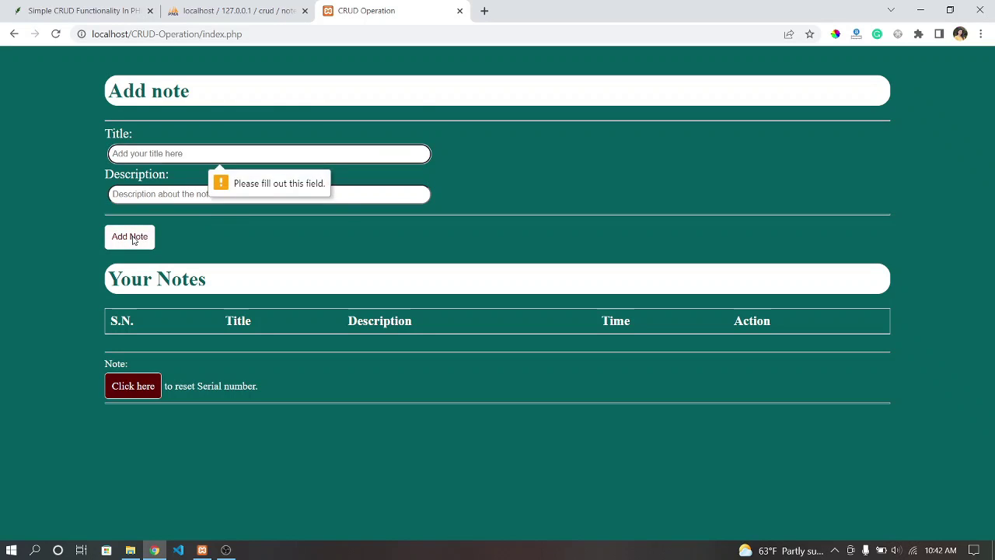
pyautogui.click(153, 386)
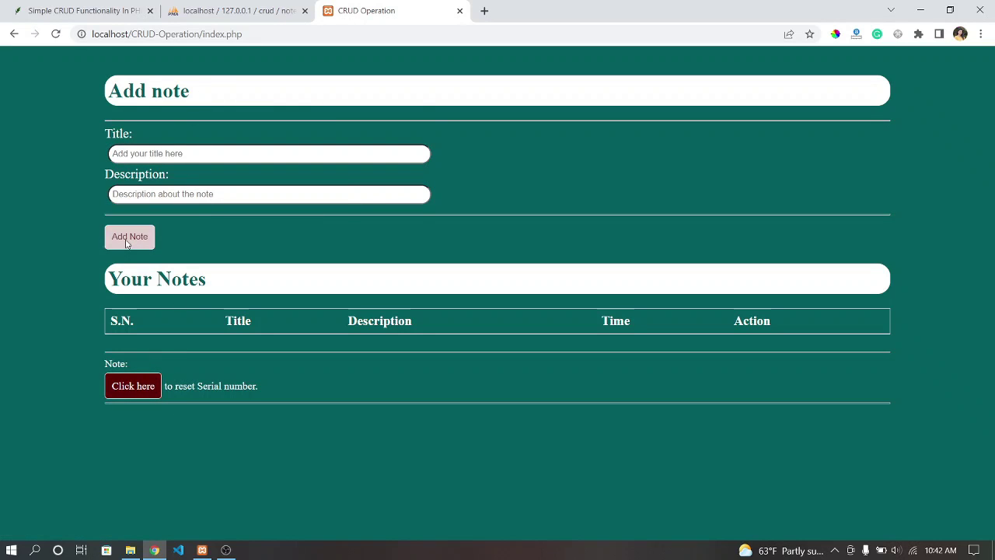
pyautogui.click(151, 157)
pyautogui.write('fgbs')
pyautogui.click(142, 194)
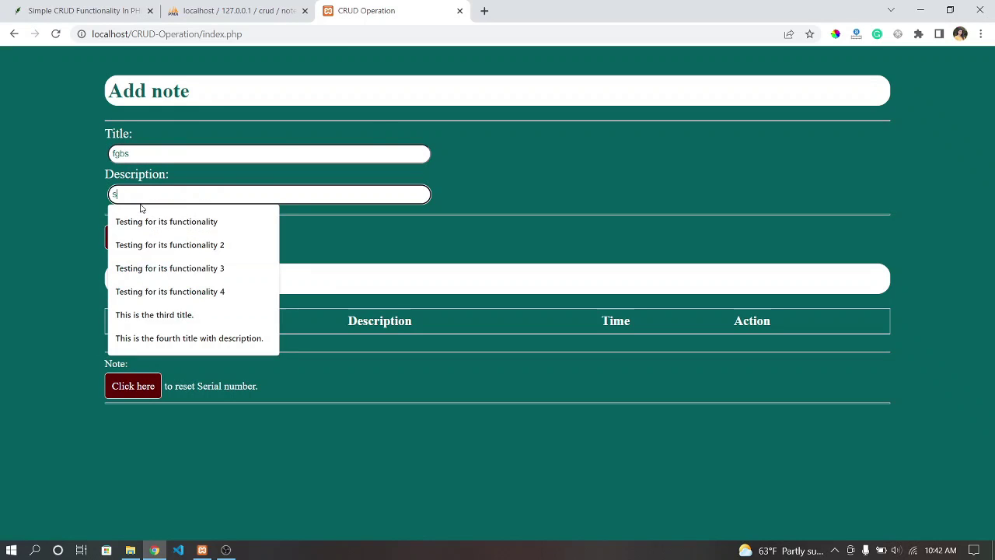
pyautogui.write('sdfg')
pyautogui.click(129, 237)
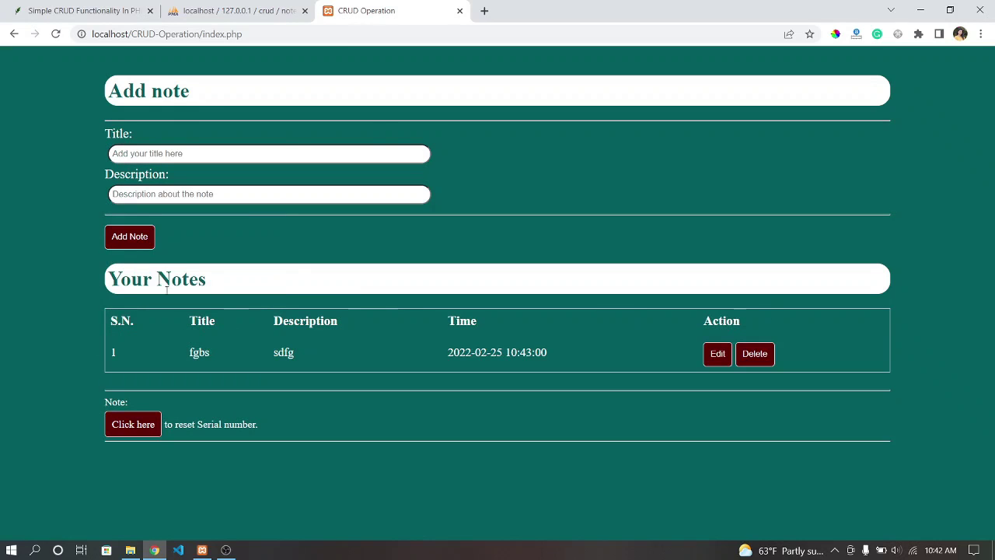
# Try to update the nonexistent note number 2 with the title "wer" and the description "wer".
pyautogui.click(713, 355)
pyautogui.click(164, 196)
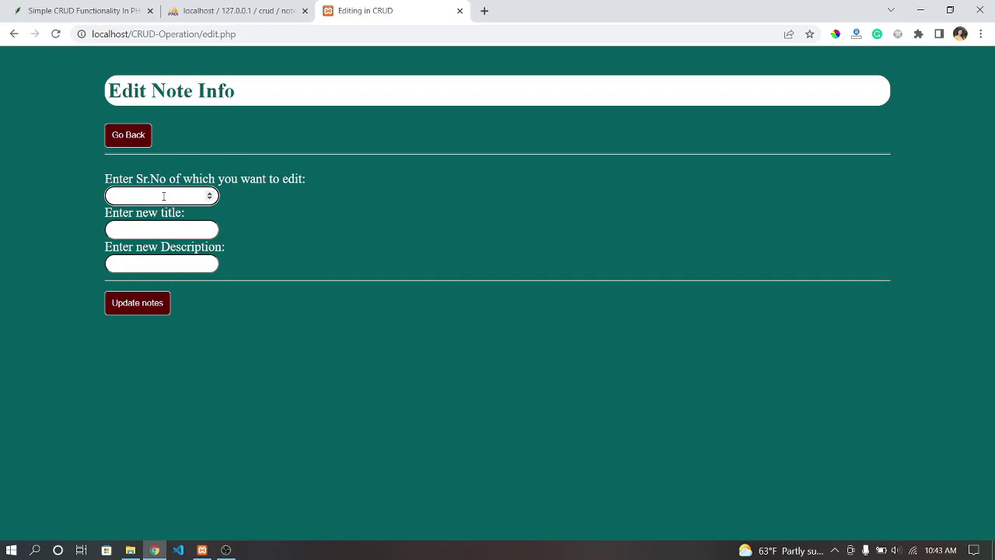
pyautogui.write('2')
pyautogui.click(164, 240)
pyautogui.click(164, 232)
pyautogui.write('wer')
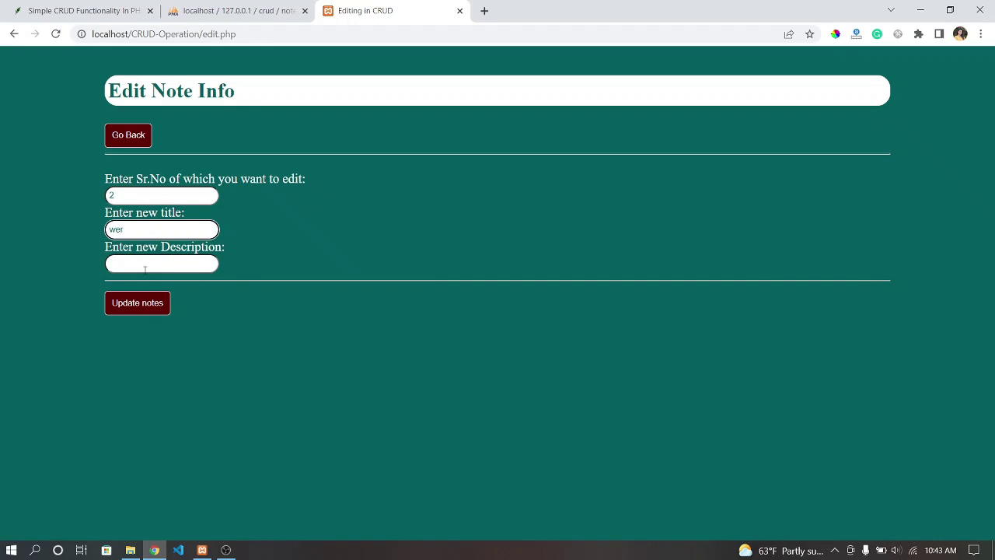
pyautogui.click(145, 265)
pyautogui.write('wer')
pyautogui.click(133, 302)
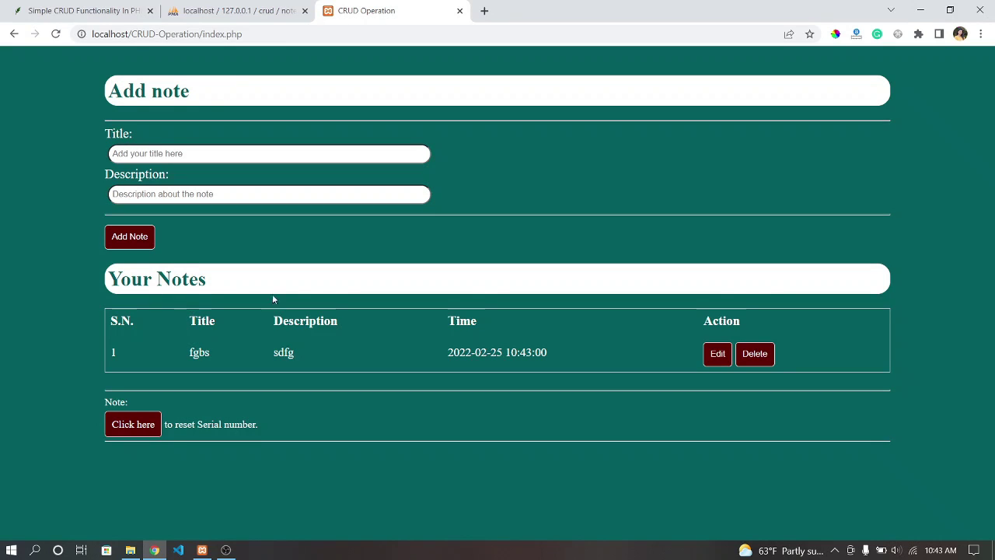
# Update note number 1 with the title "test edit" and the description "wer".
pyautogui.click(716, 353)
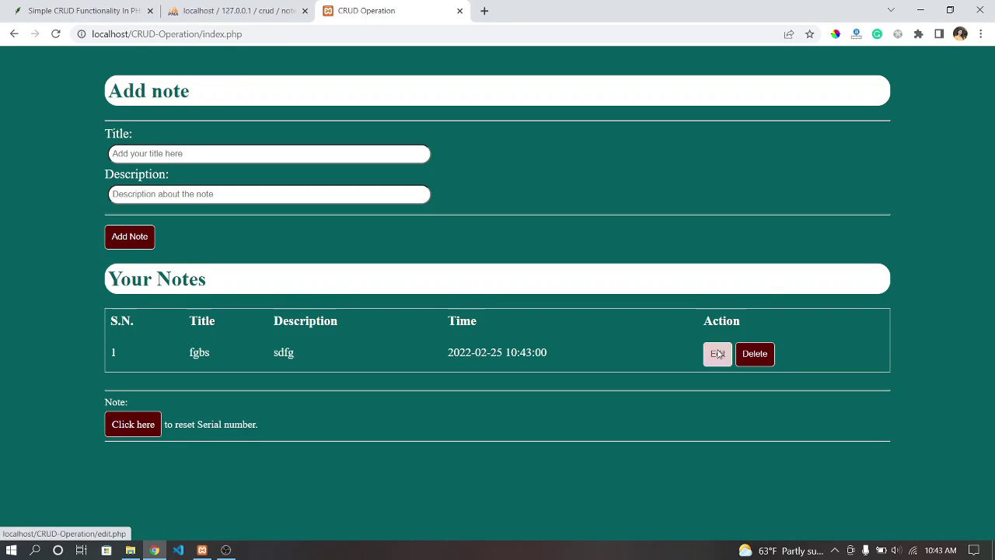
pyautogui.click(173, 198)
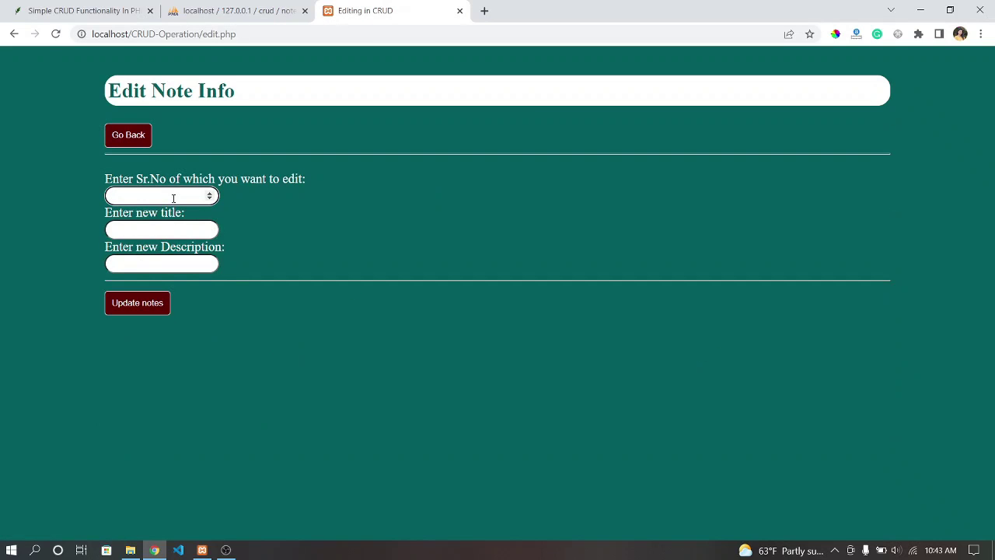
pyautogui.click(171, 230)
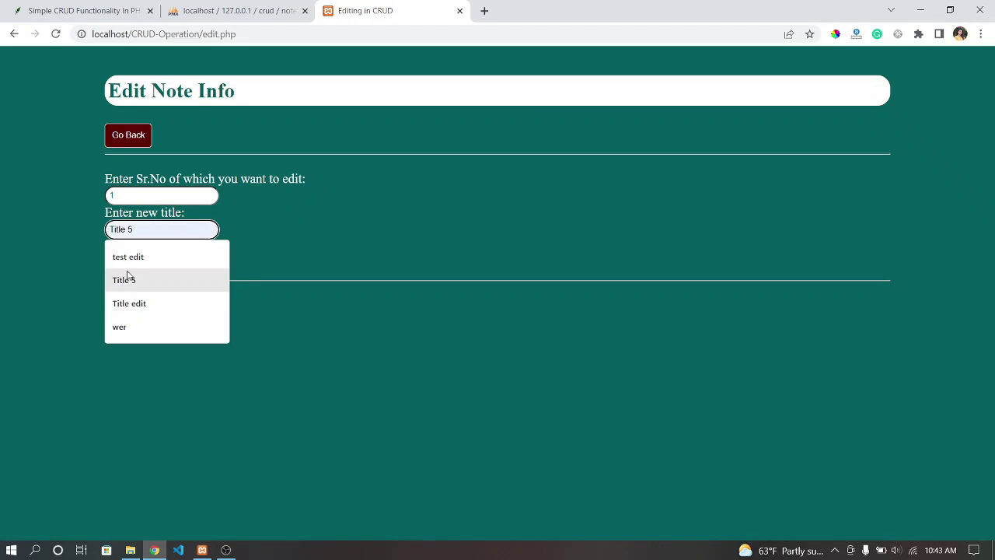
pyautogui.click(130, 255)
pyautogui.click(136, 264)
pyautogui.click(124, 313)
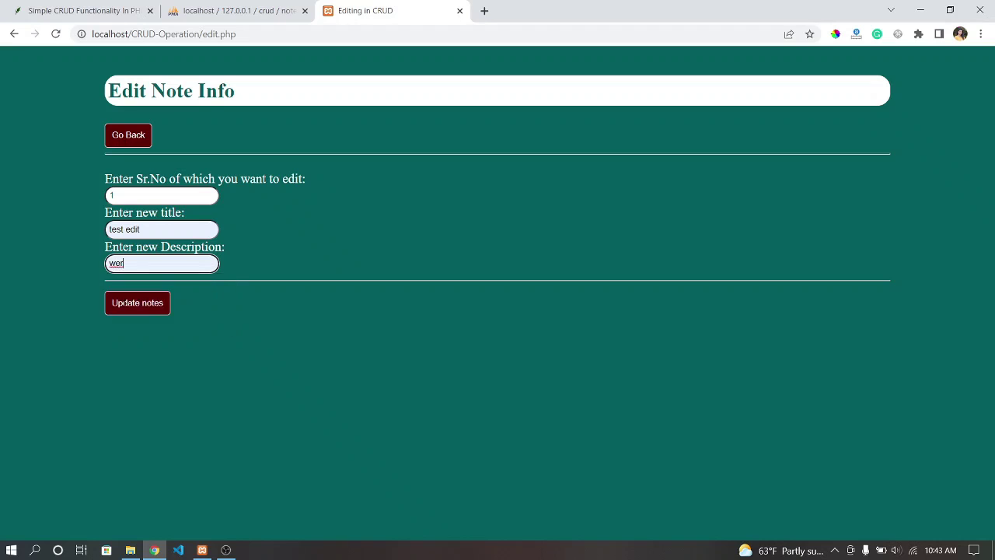
pyautogui.click(136, 303)
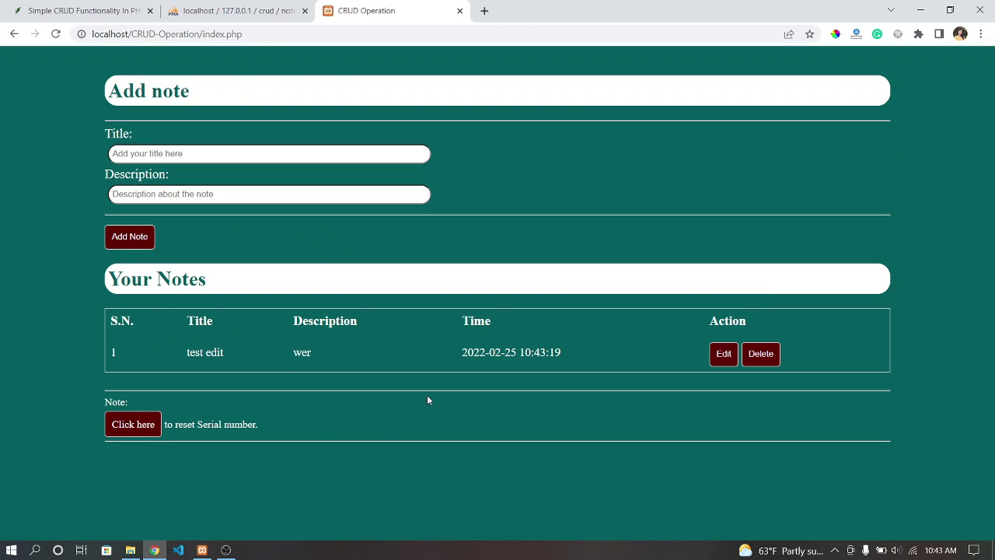
# Try to update the nonexistent note number 343 with the title "esrf" and description "sdf", and check the remaining note in the list.
pyautogui.click(722, 353)
pyautogui.click(131, 200)
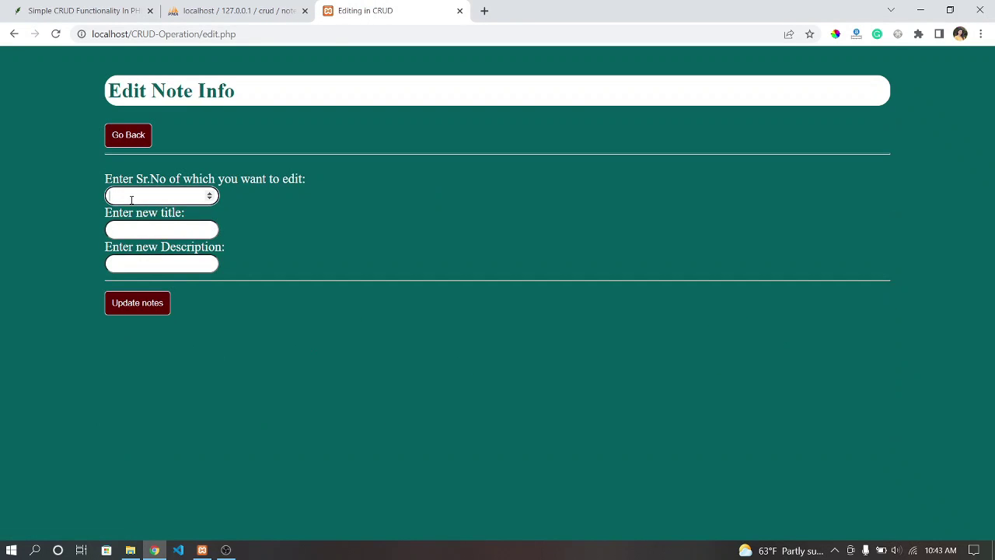
pyautogui.write('343')
pyautogui.click(127, 229)
pyautogui.write('esrf')
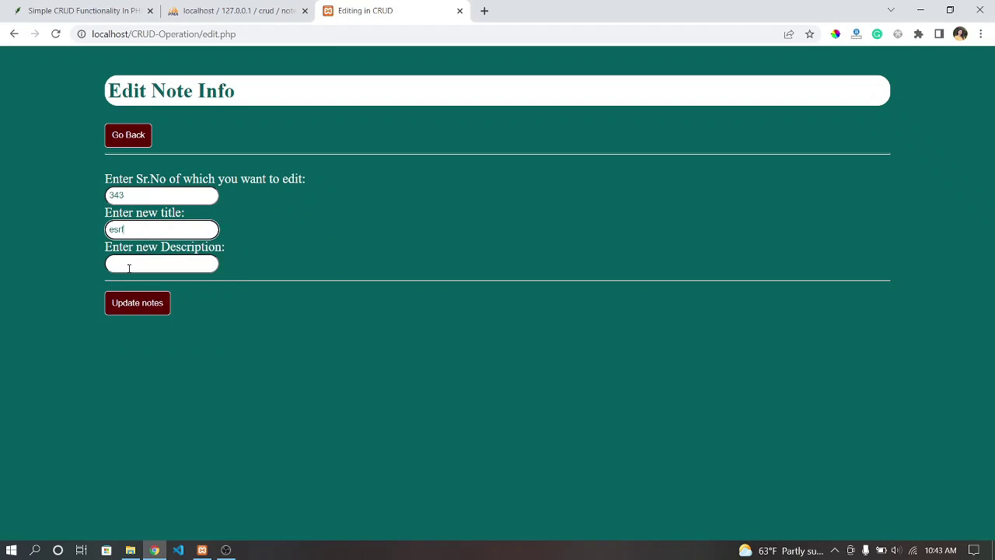
pyautogui.click(126, 265)
pyautogui.write('sdf')
pyautogui.click(134, 301)
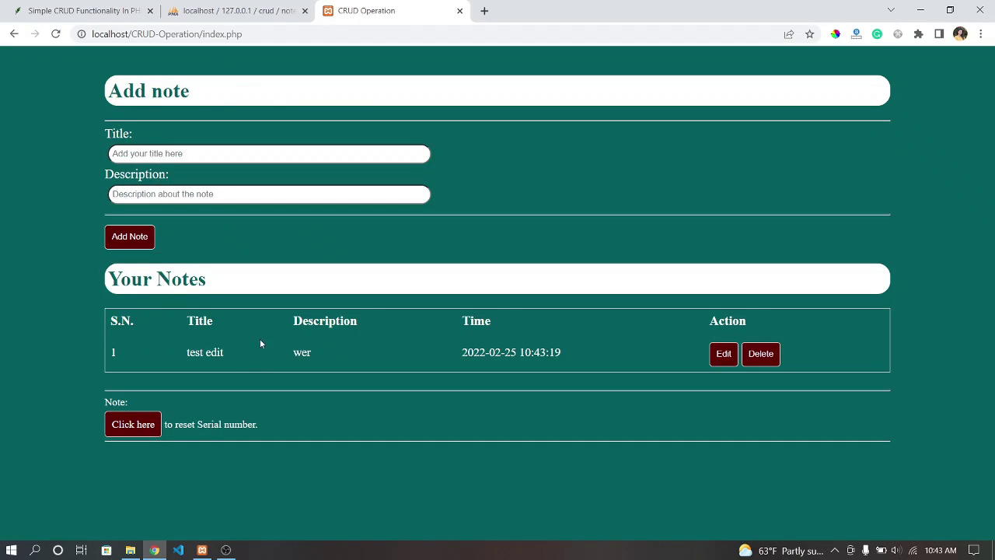
pyautogui.moveTo(178, 351); pyautogui.dragTo(499, 350)
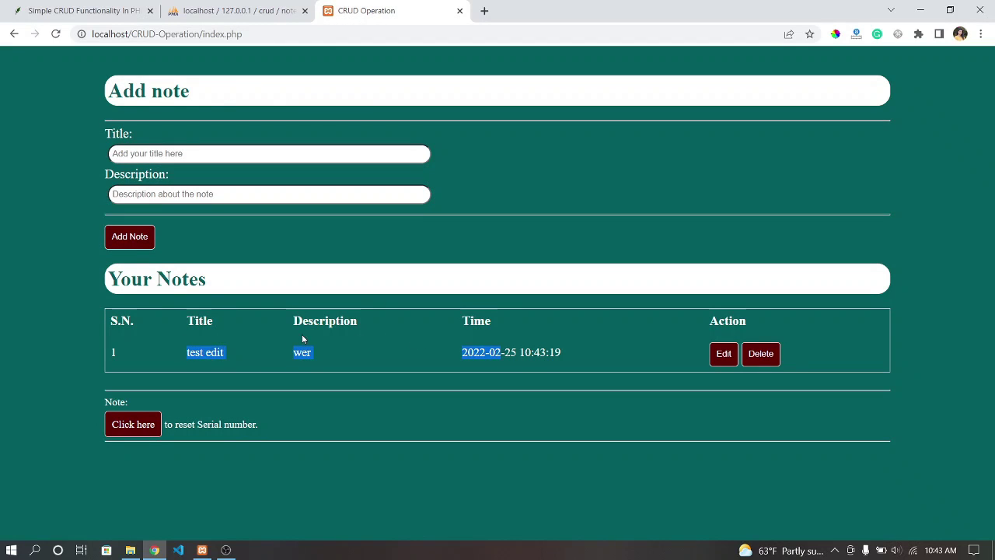
pyautogui.click(446, 350)
# Reset the serial numbers again to clear the test note, and check the reloaded notes table in phpMyAdmin.
pyautogui.click(126, 423)
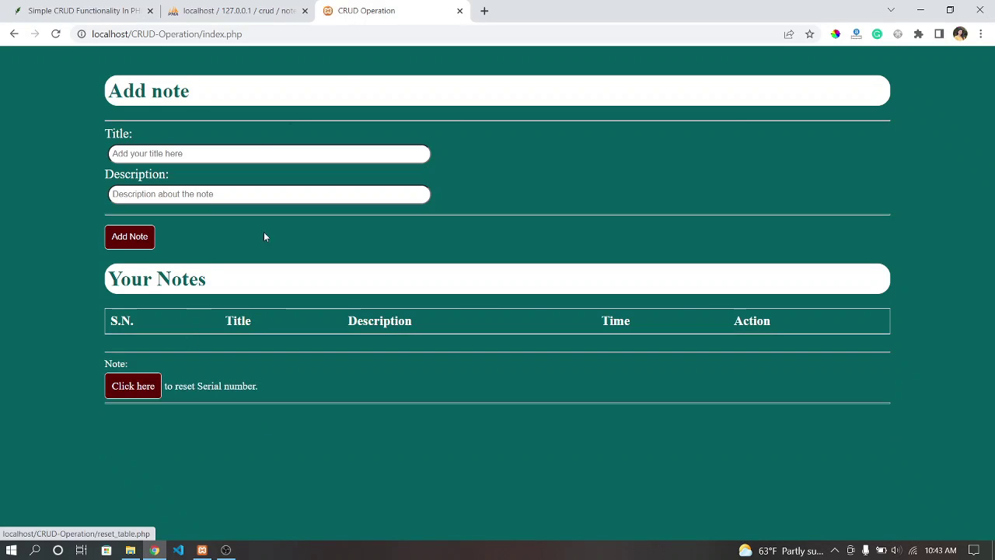
pyautogui.click(181, 7)
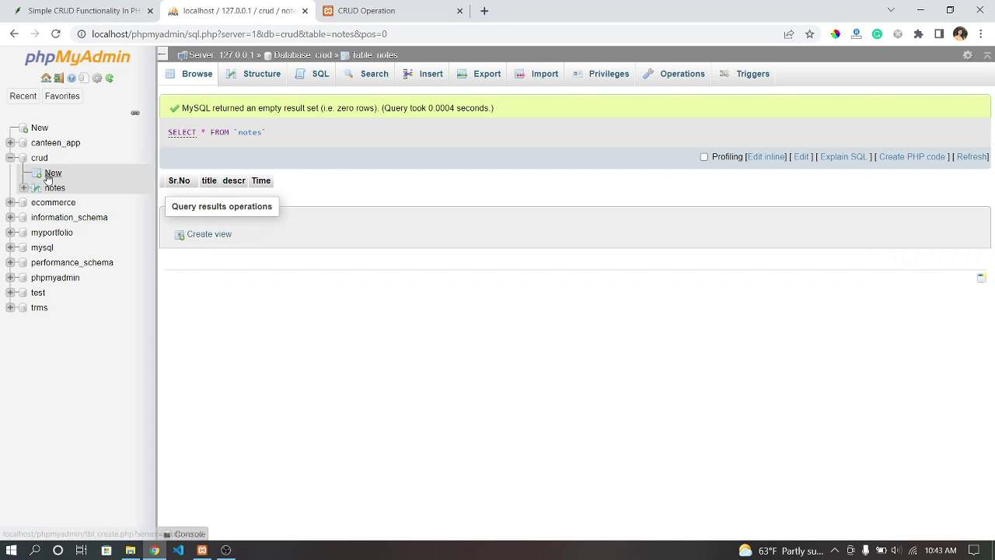
pyautogui.click(55, 187)
pyautogui.click(378, 11)
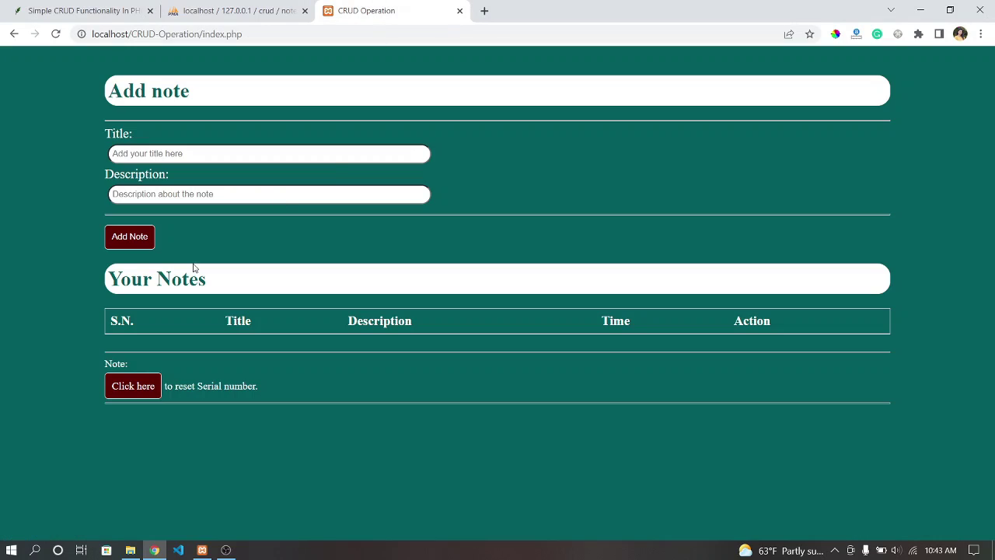
pyautogui.click(226, 549)
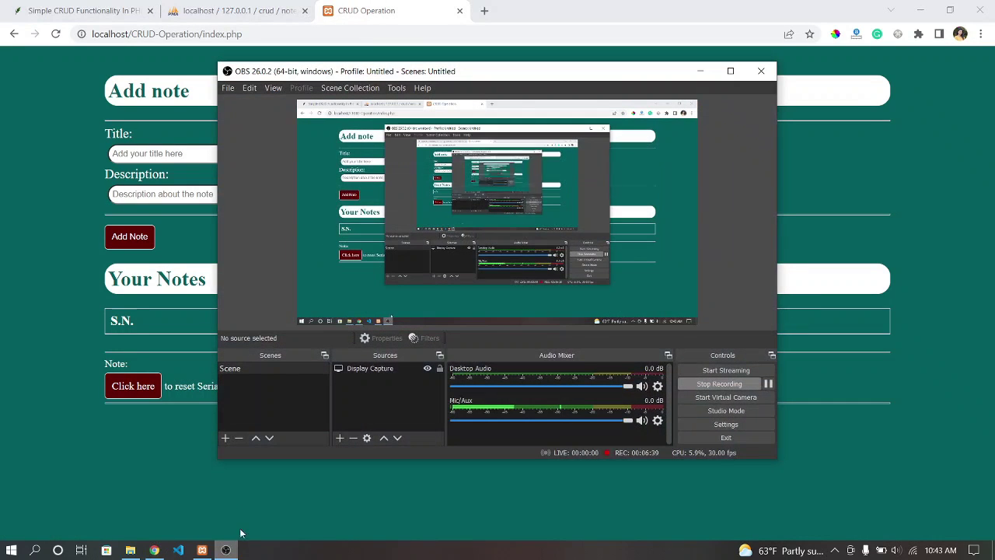